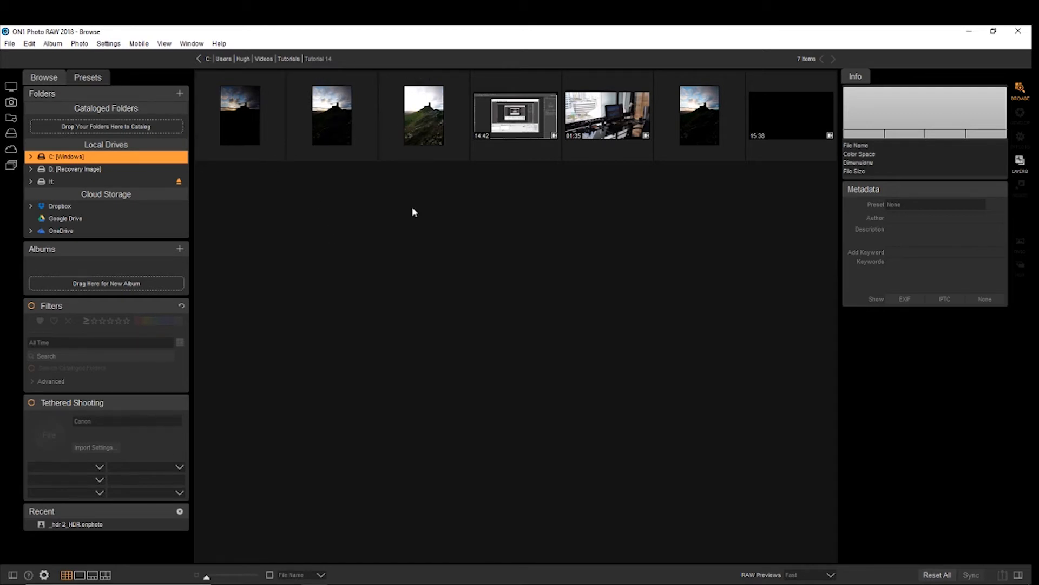
# Select the raw photos _hdr 1.CR2, _hdr 2.CR2 and _hdr 3.CR2 and start an HDR merge of them.
pyautogui.click(232, 129)
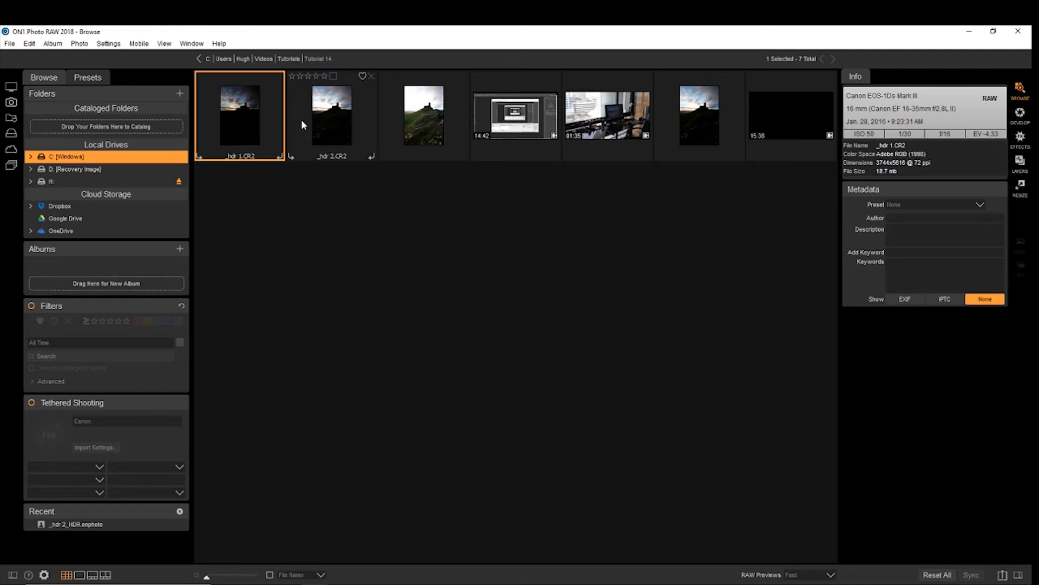
pyautogui.keyDown('ctrl'); pyautogui.click(327, 120); pyautogui.keyUp('ctrl')
pyautogui.keyDown('ctrl'); pyautogui.click(413, 129); pyautogui.keyUp('ctrl')
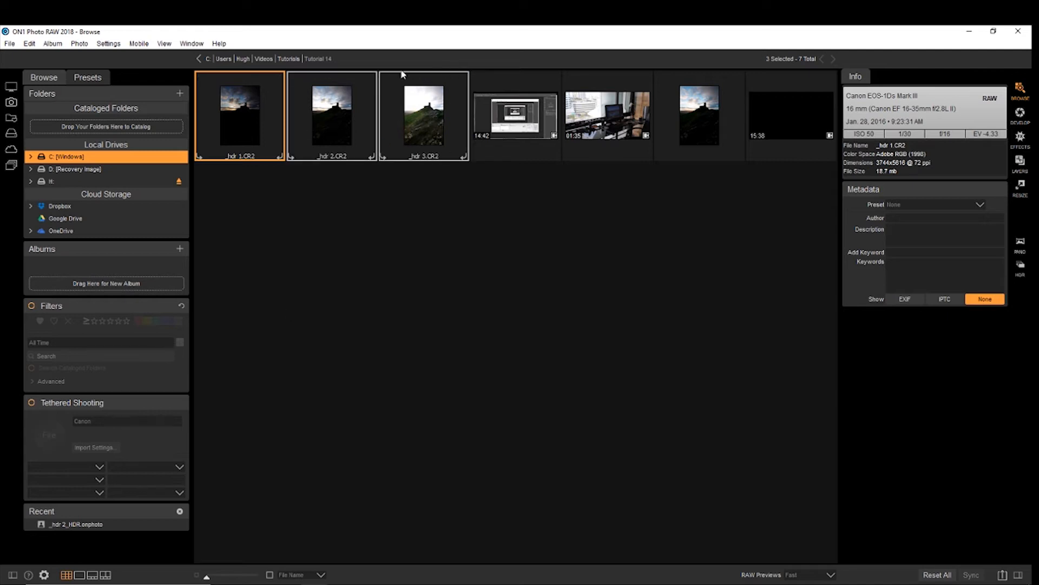
pyautogui.click(1024, 271)
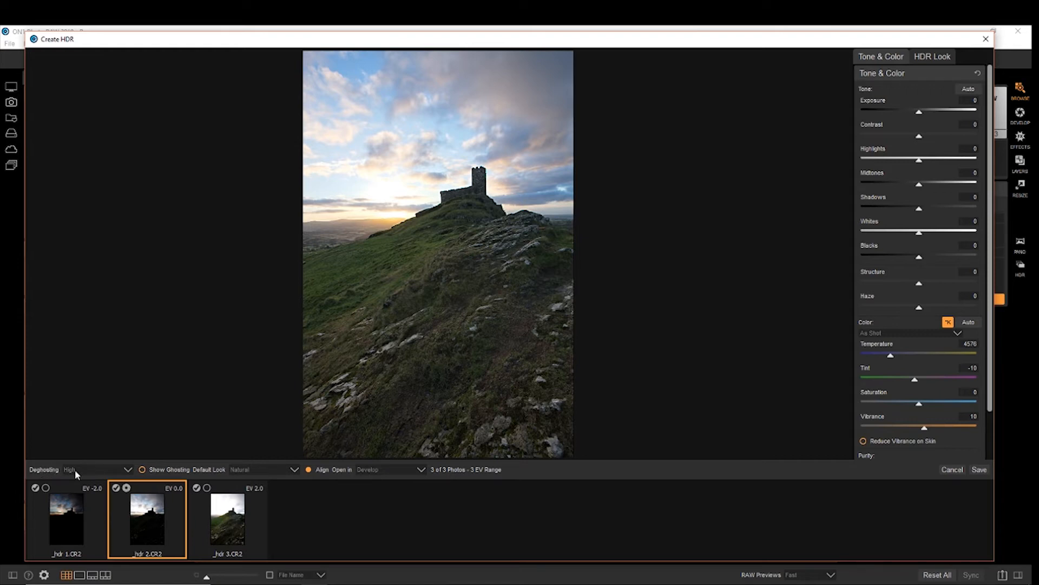
# Try Off as the HDR merge's deghosting level and set it to Very High.
pyautogui.click(129, 472)
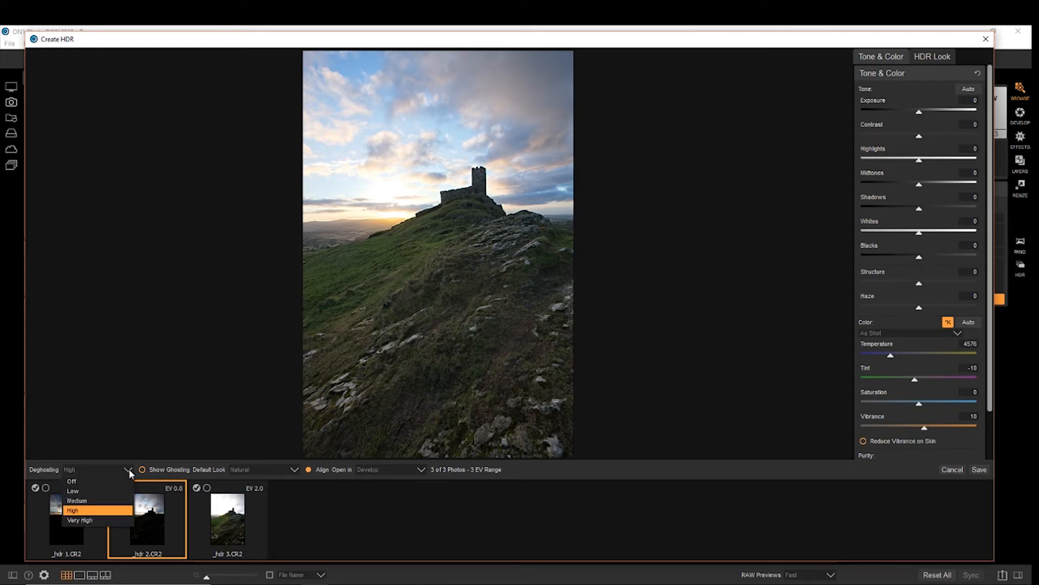
pyautogui.click(74, 481)
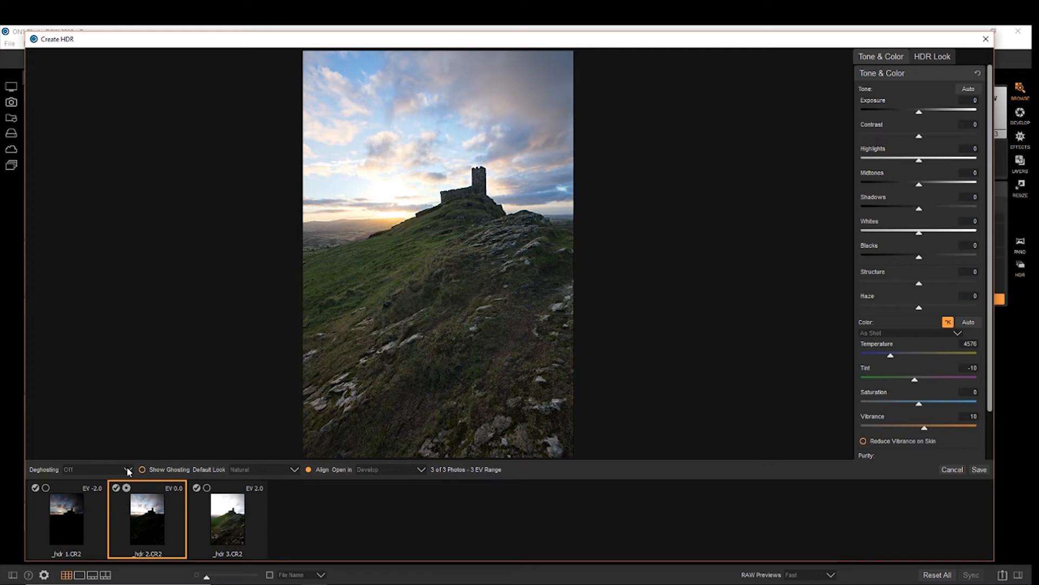
pyautogui.click(129, 470)
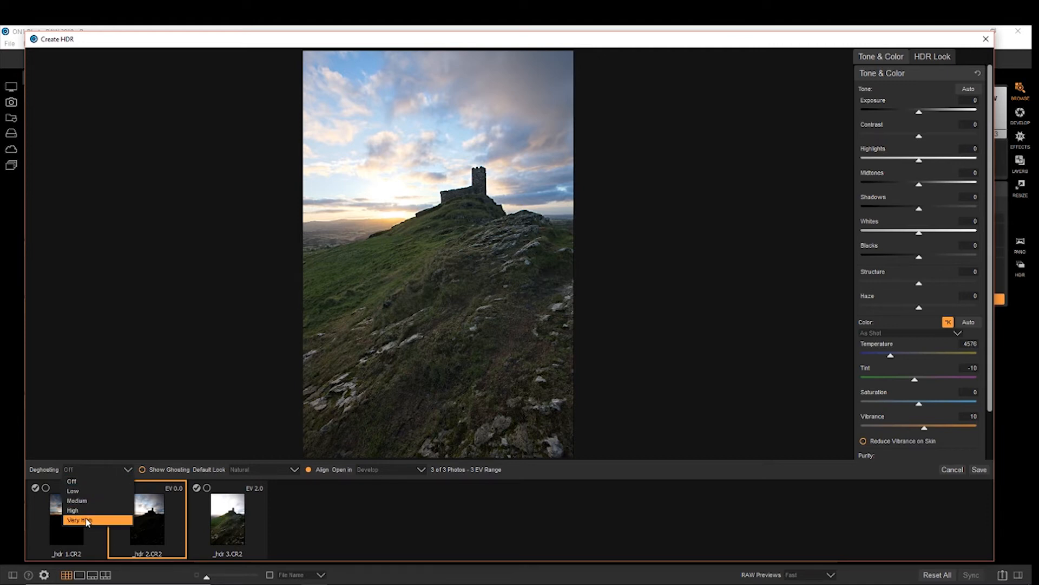
pyautogui.click(87, 521)
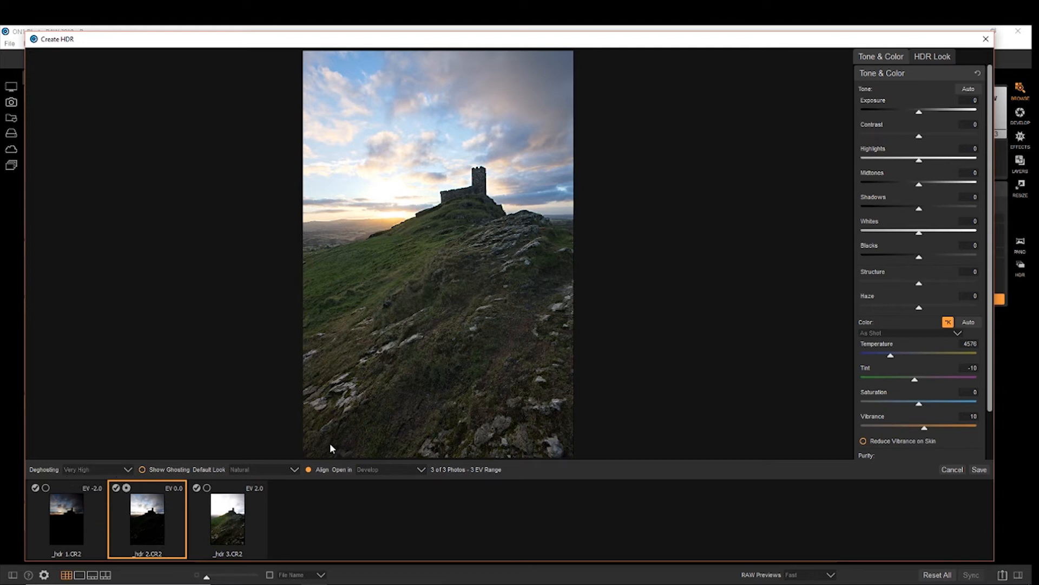
pyautogui.click(128, 471)
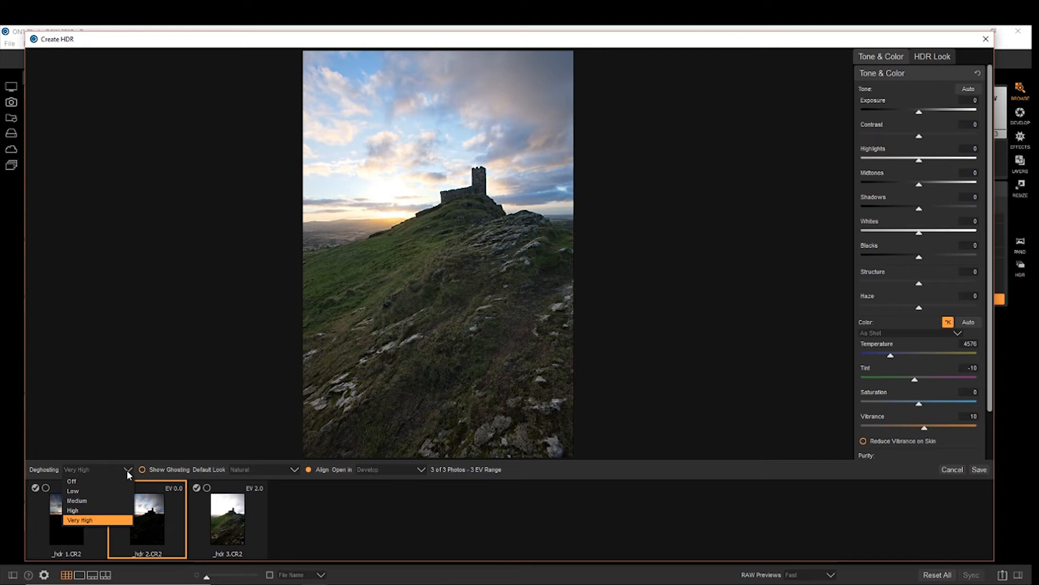
pyautogui.click(128, 471)
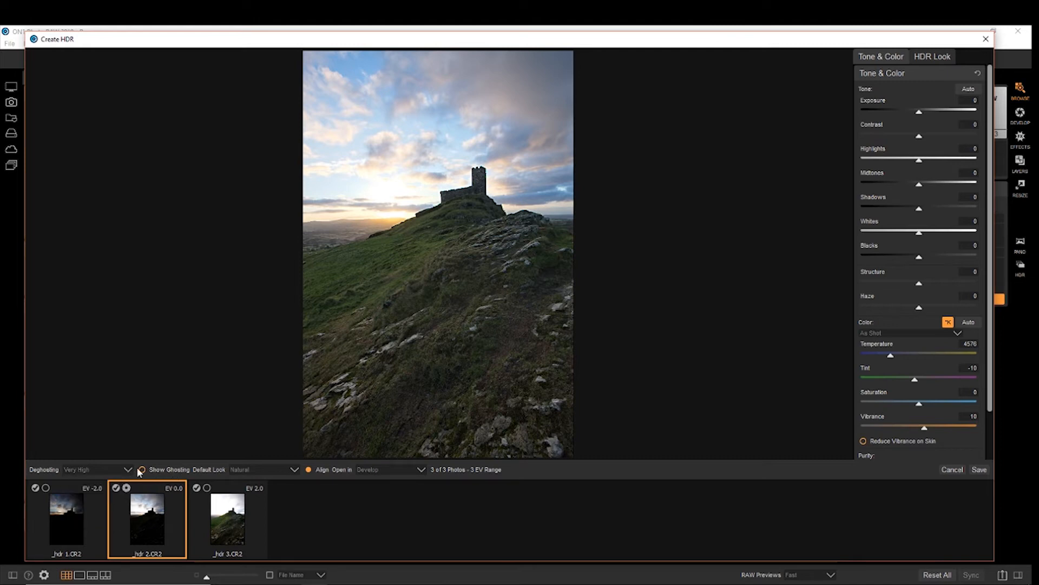
# Try the Natural Auto and Surreal default looks and check Surreal's HDR Look and Tone & Color settings.
pyautogui.click(294, 471)
pyautogui.click(277, 491)
pyautogui.click(294, 470)
pyautogui.click(269, 500)
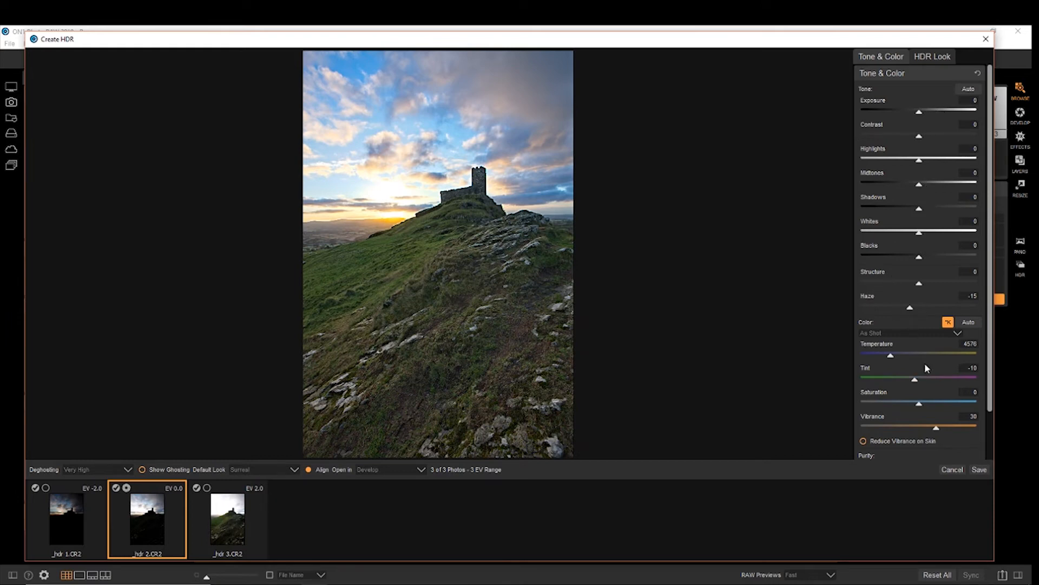
pyautogui.click(936, 57)
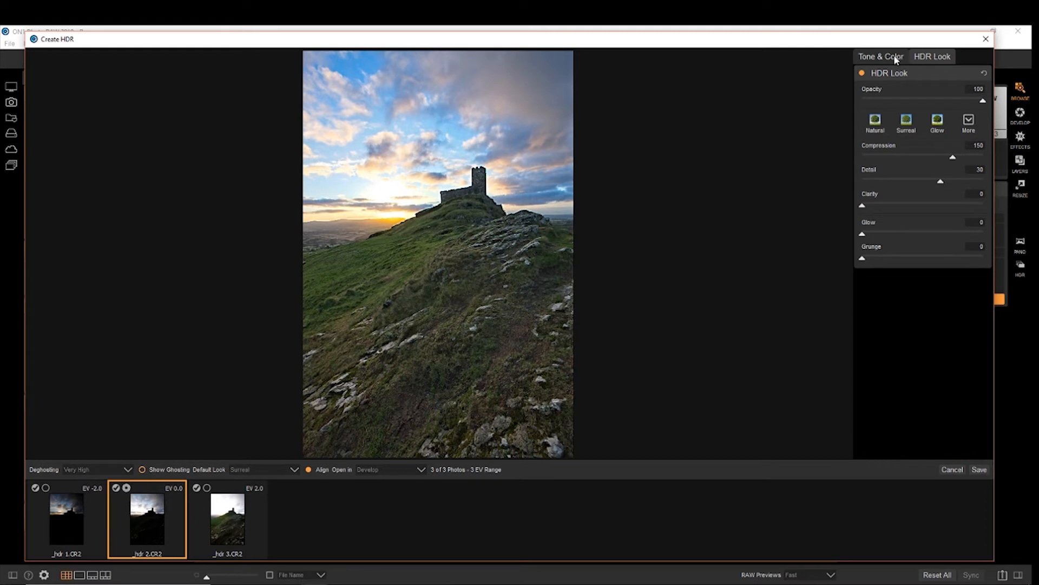
pyautogui.click(878, 57)
pyautogui.click(926, 57)
pyautogui.click(869, 57)
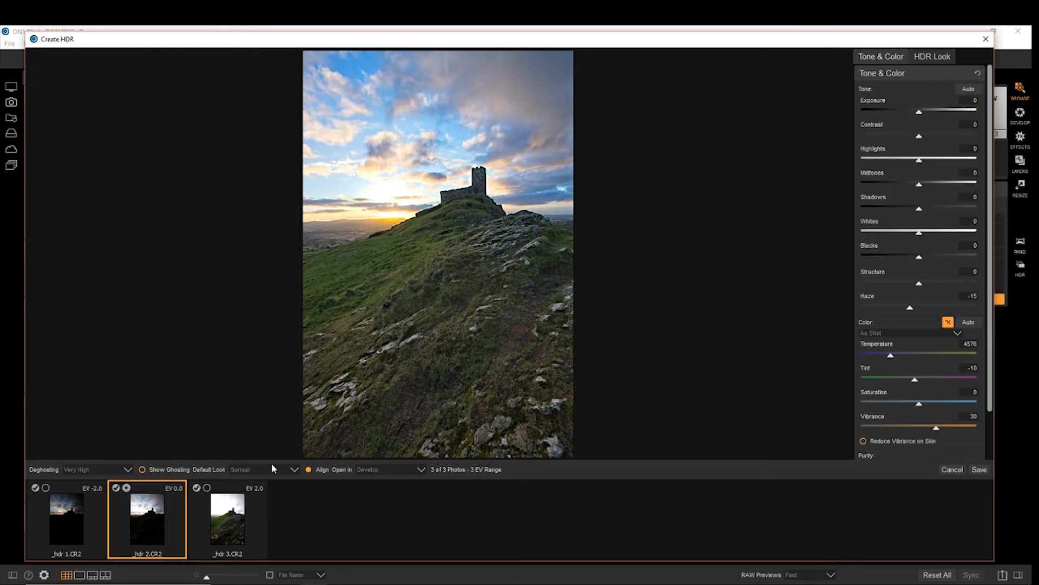
# Try the Surreal Auto default look on the merge and switch the default look back to Natural.
pyautogui.click(295, 470)
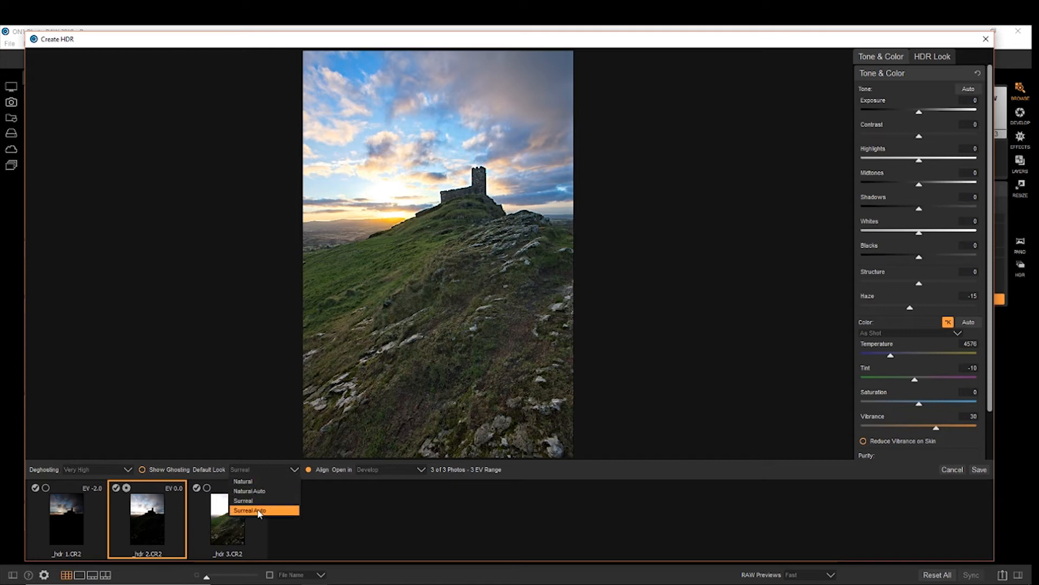
pyautogui.click(262, 506)
pyautogui.click(295, 470)
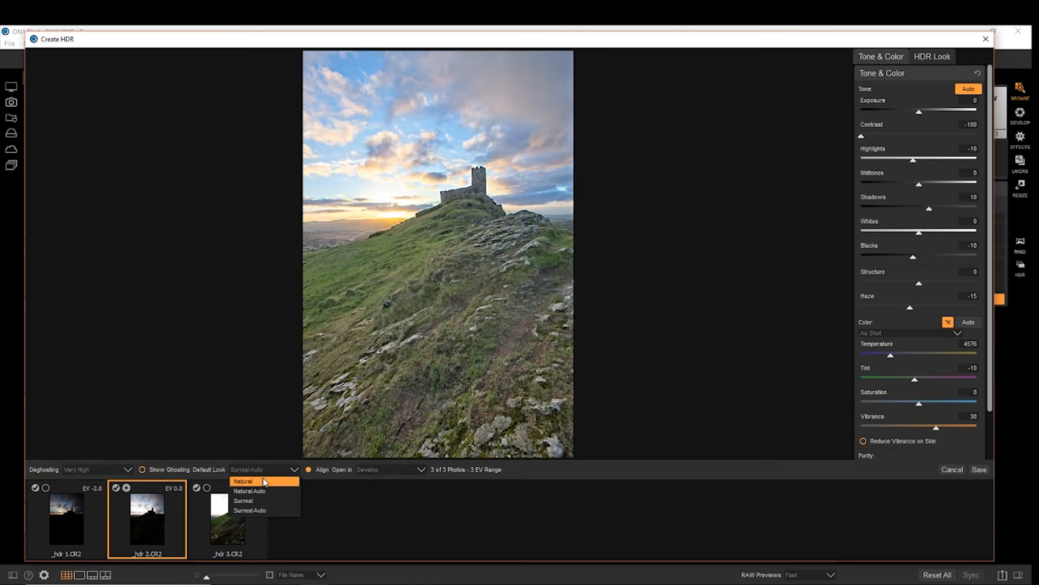
pyautogui.click(238, 479)
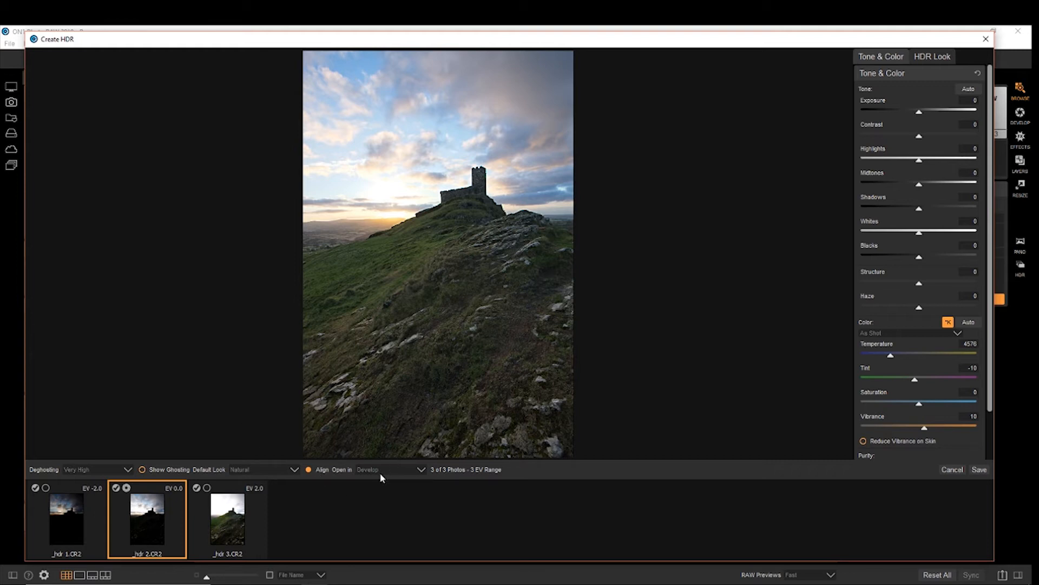
pyautogui.click(420, 470)
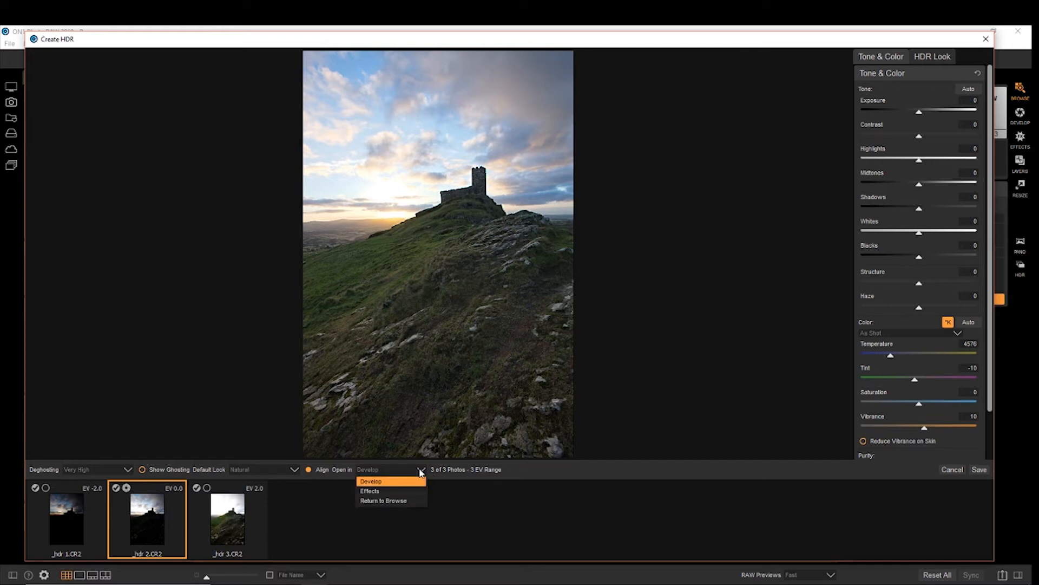
pyautogui.click(455, 496)
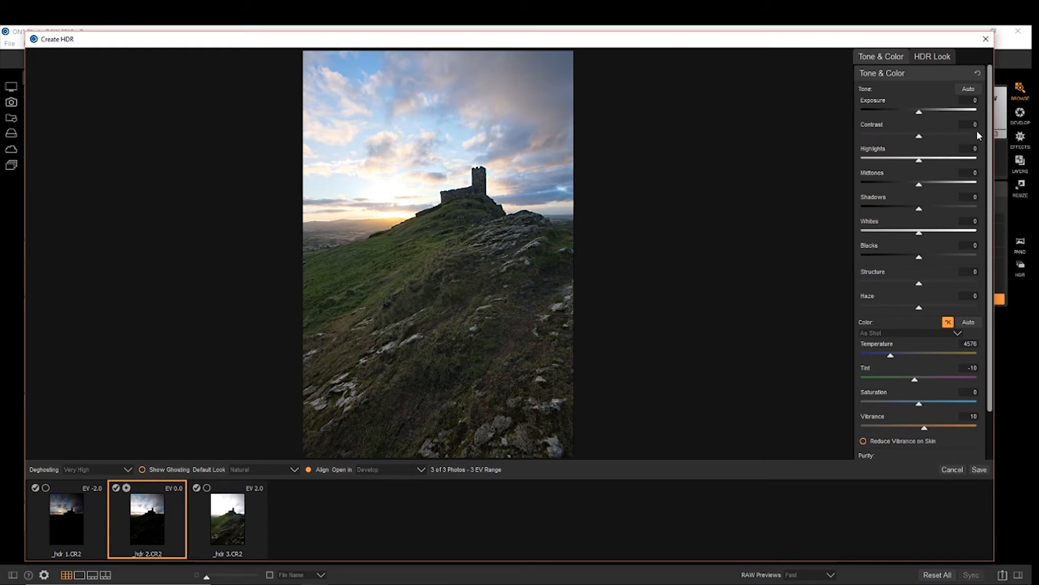
# Set the merge's Highlights to -24, Shadows to 15, Whites to -26, Blacks to -9, Structure to 23 and Haze to -19.
pyautogui.moveTo(919, 162); pyautogui.dragTo(905, 163)
pyautogui.moveTo(920, 209); pyautogui.dragTo(906, 237)
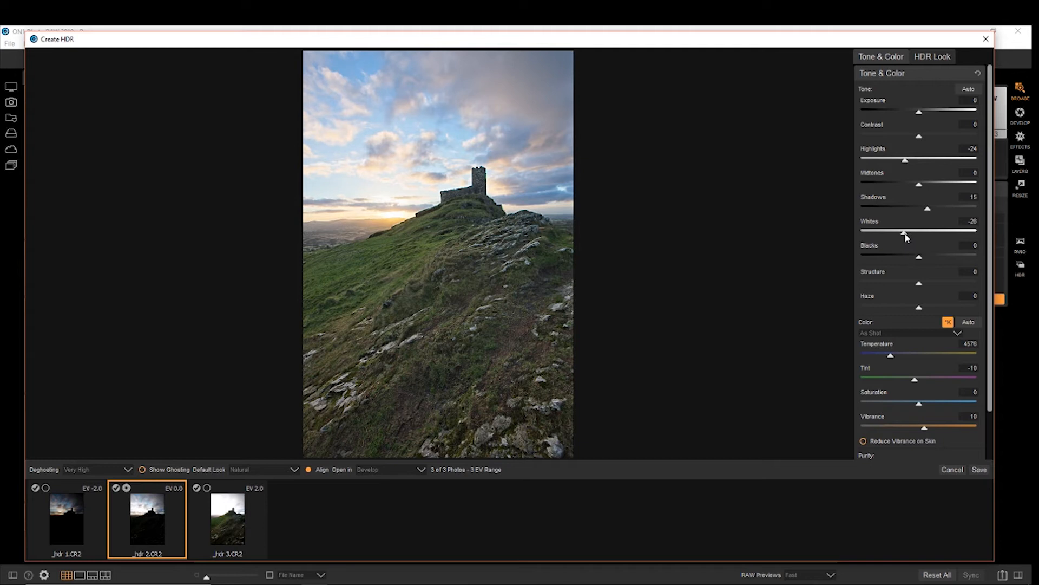
pyautogui.moveTo(920, 258); pyautogui.dragTo(909, 311)
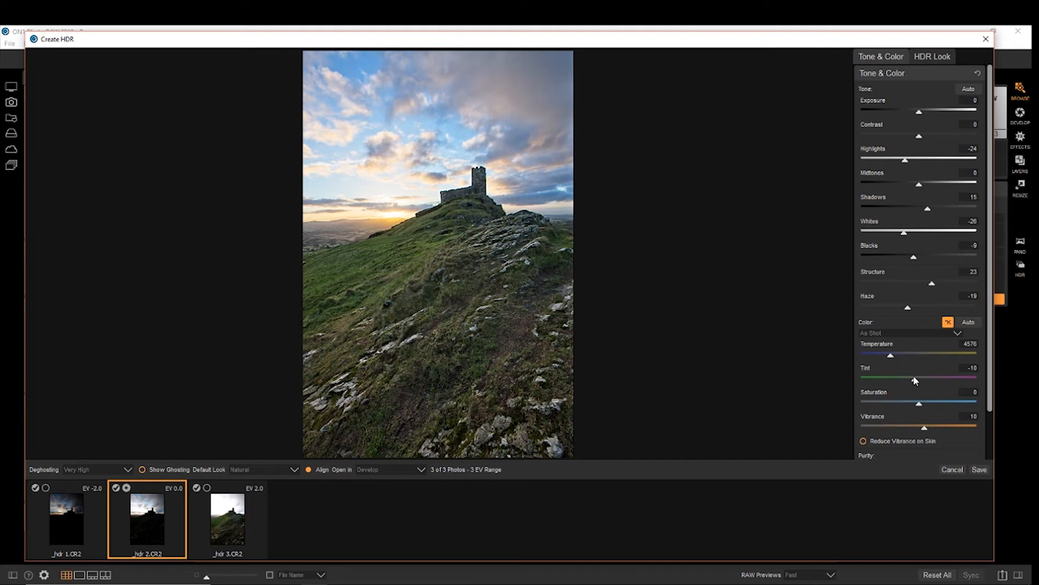
# Set the merge's Exposure to -0.25 and Contrast to -13.
pyautogui.moveTo(925, 116); pyautogui.dragTo(915, 115)
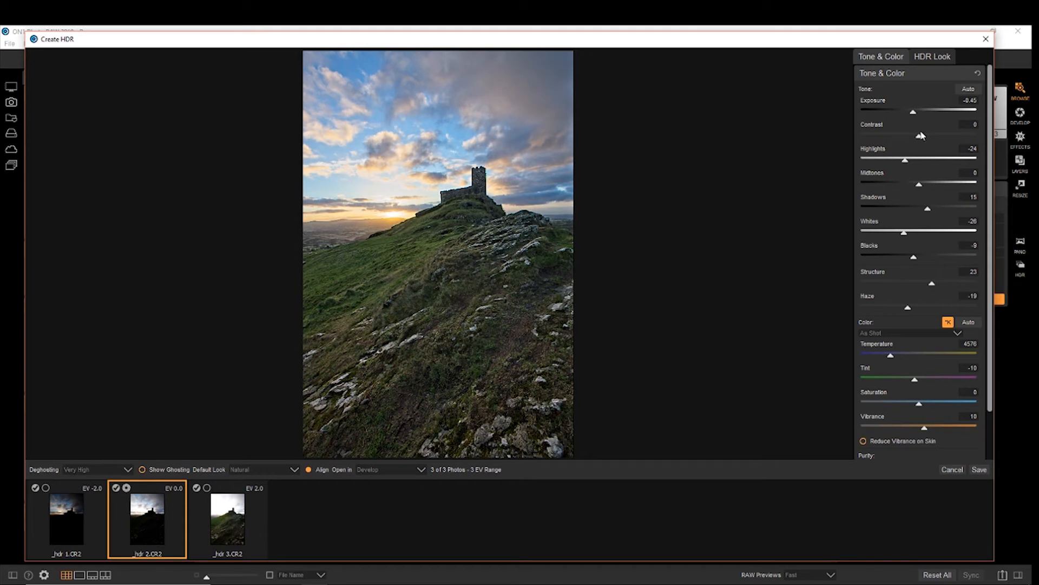
pyautogui.moveTo(929, 144); pyautogui.dragTo(917, 113)
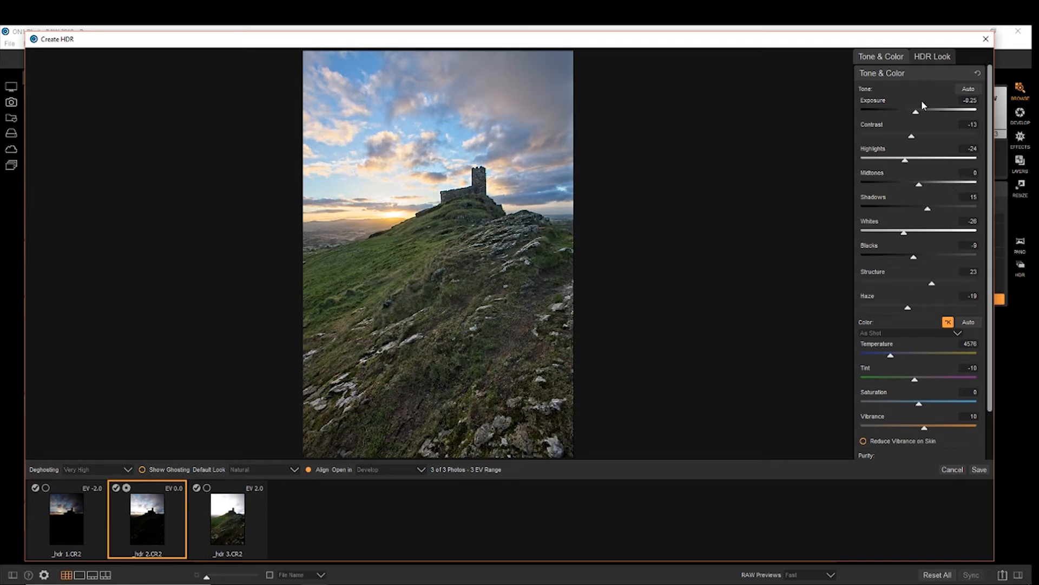
# Set the HDR Look Compression to 106, try a lower Opacity and return Opacity to 100.
pyautogui.click(946, 57)
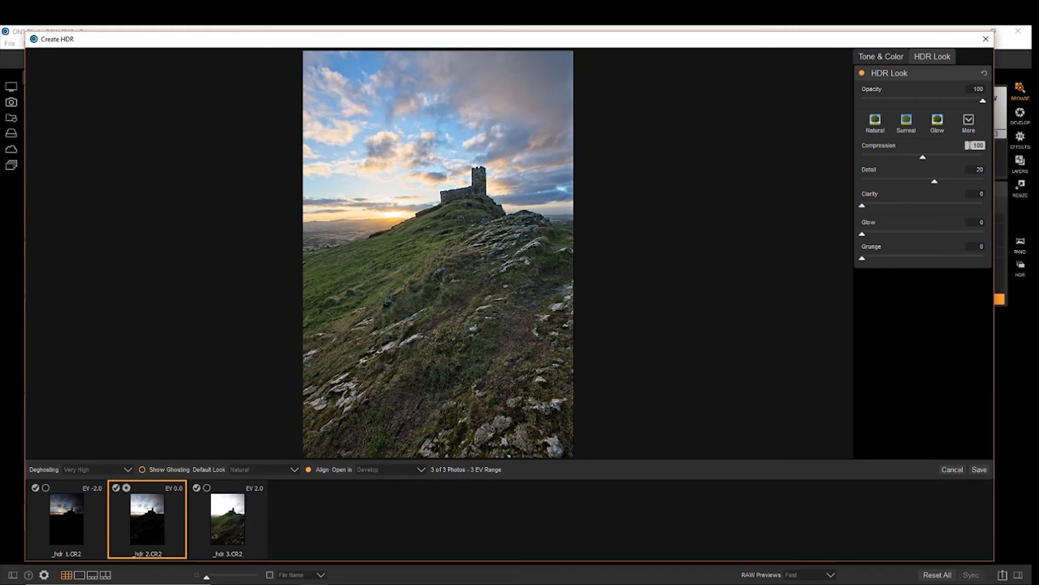
pyautogui.moveTo(865, 208); pyautogui.dragTo(868, 251)
pyautogui.click(969, 123)
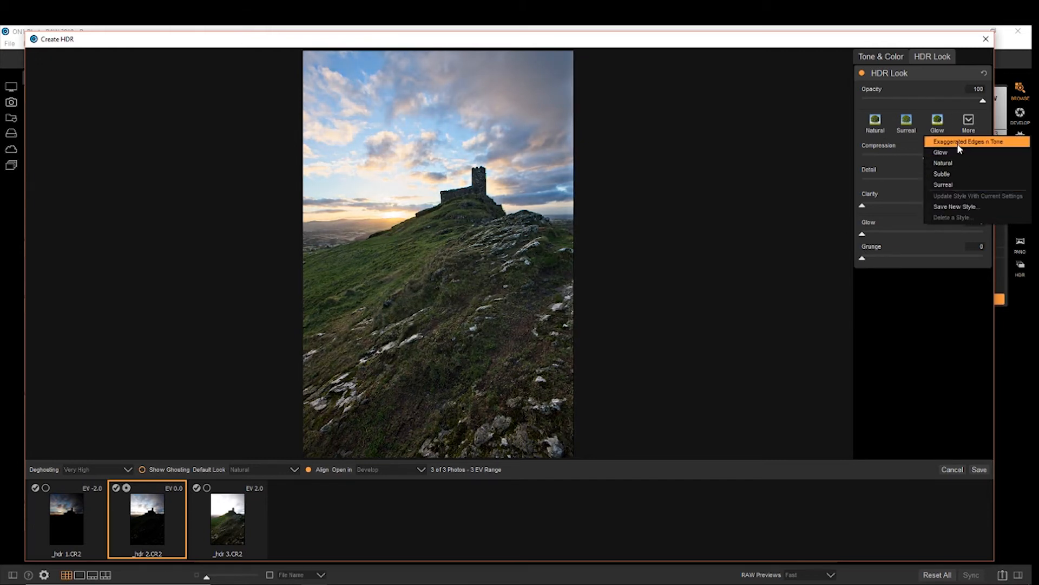
pyautogui.click(944, 101)
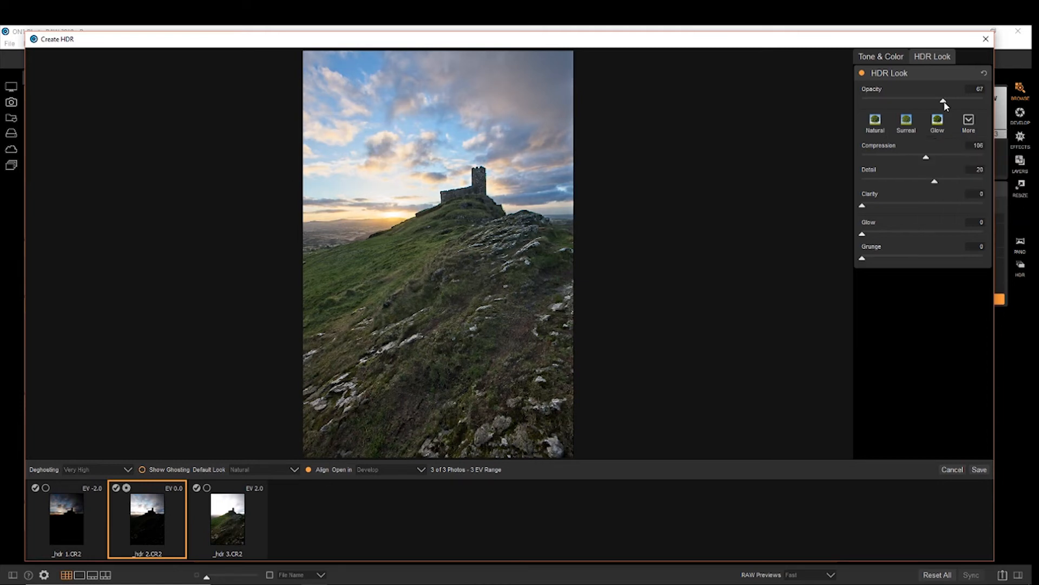
pyautogui.moveTo(943, 101); pyautogui.dragTo(986, 117)
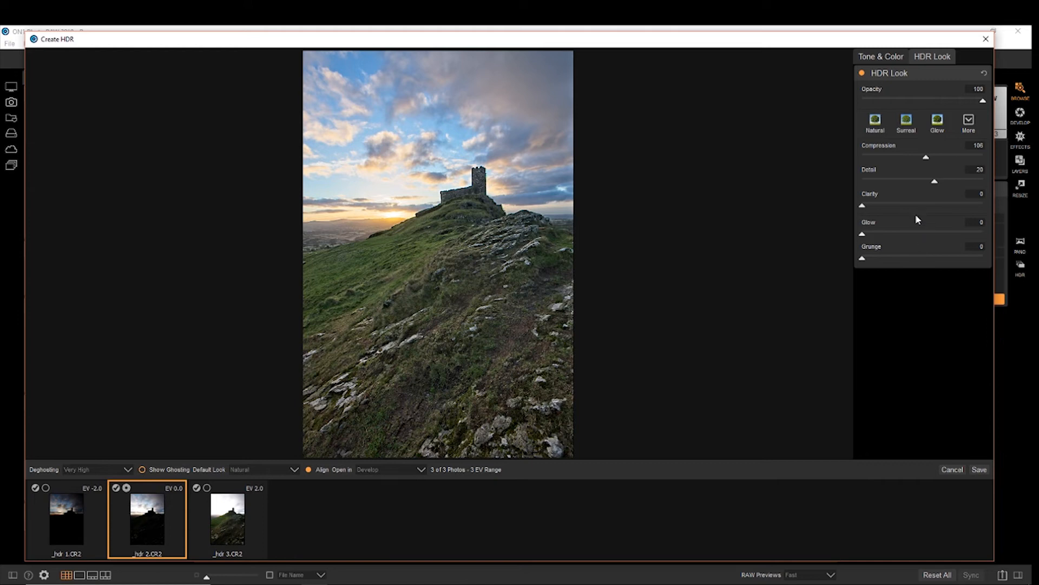
# Return to the tone and color settings and save the merged HDR photo, opening it in Develop.
pyautogui.click(886, 59)
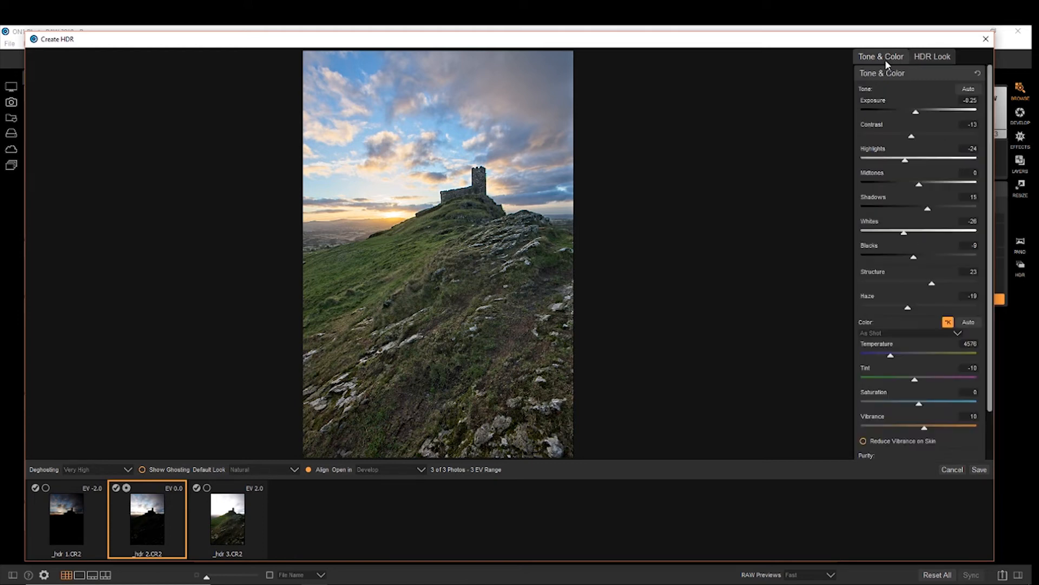
pyautogui.click(975, 482)
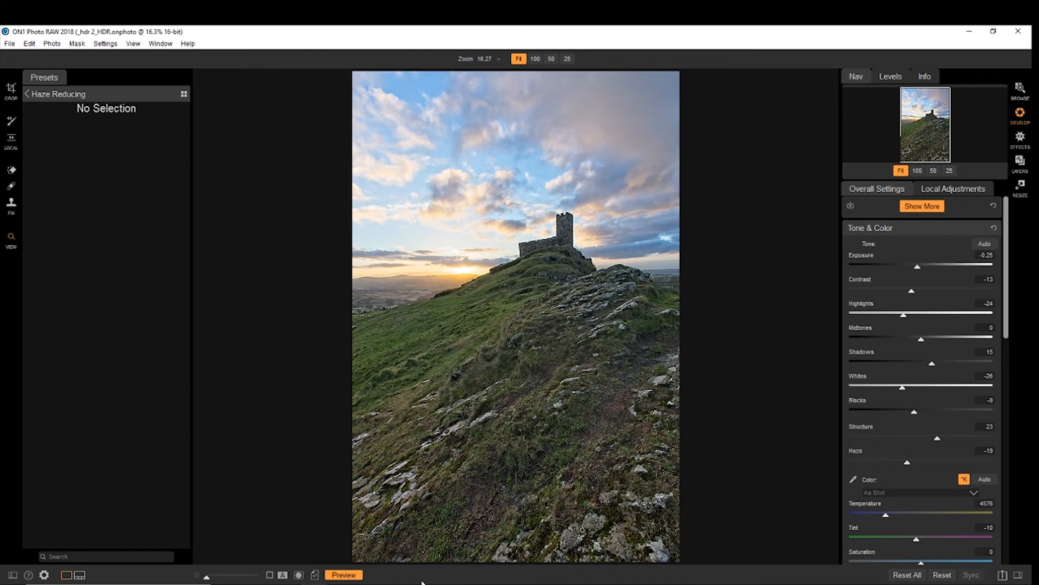
# Compare the merged HDR photo with its original by switching the preview off and on.
pyautogui.click(344, 575)
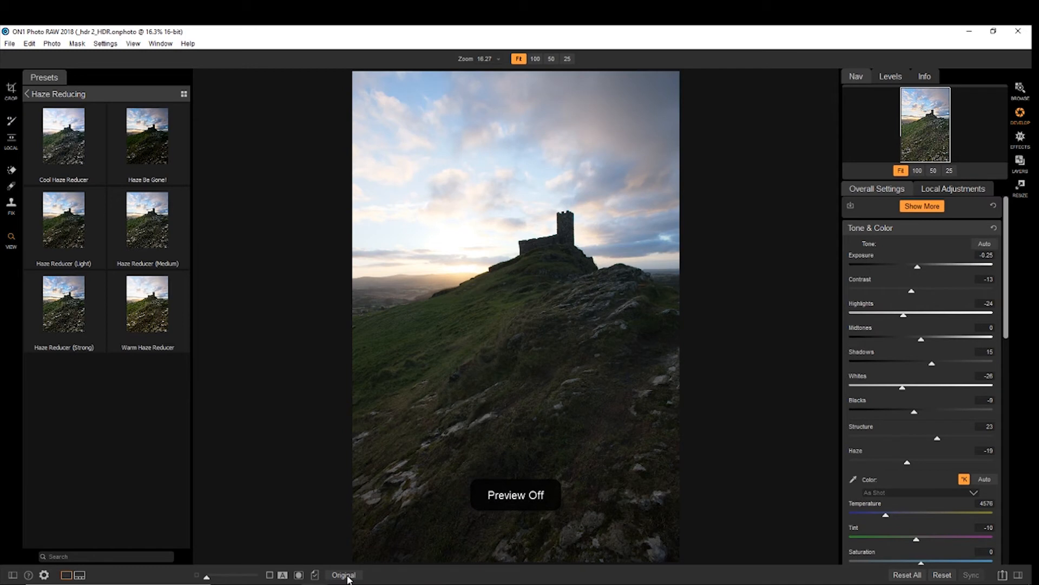
pyautogui.click(344, 575)
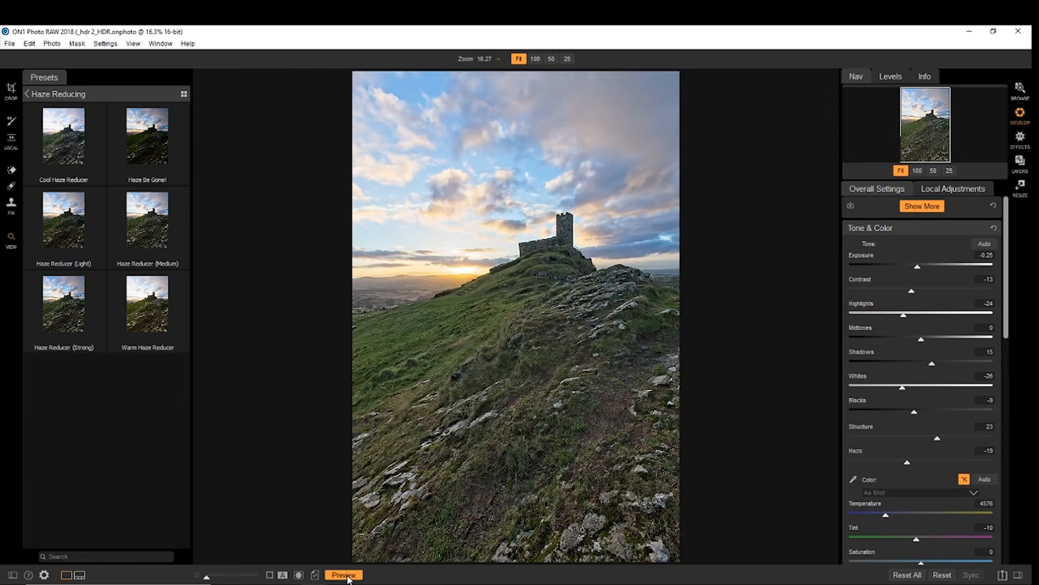
pyautogui.click(347, 577)
pyautogui.click(347, 577)
# Set the sharpening Amount to 6, the noise reduction Luminance to 10 and the luminance Detail to 8.
pyautogui.scroll(-5, 911, 326)
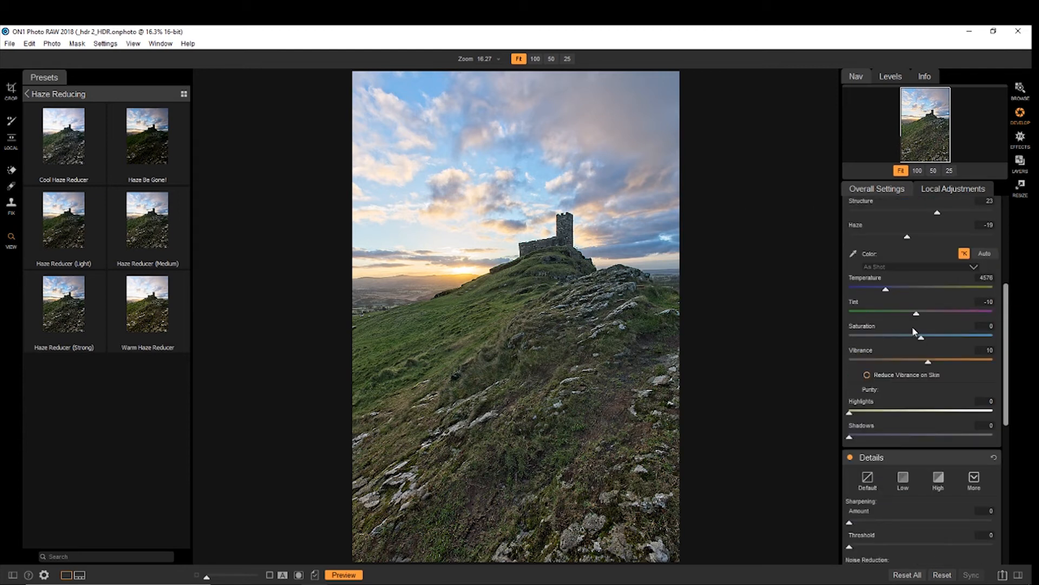
pyautogui.scroll(3, 918, 346)
pyautogui.scroll(1, 918, 347)
pyautogui.scroll(-7, 913, 385)
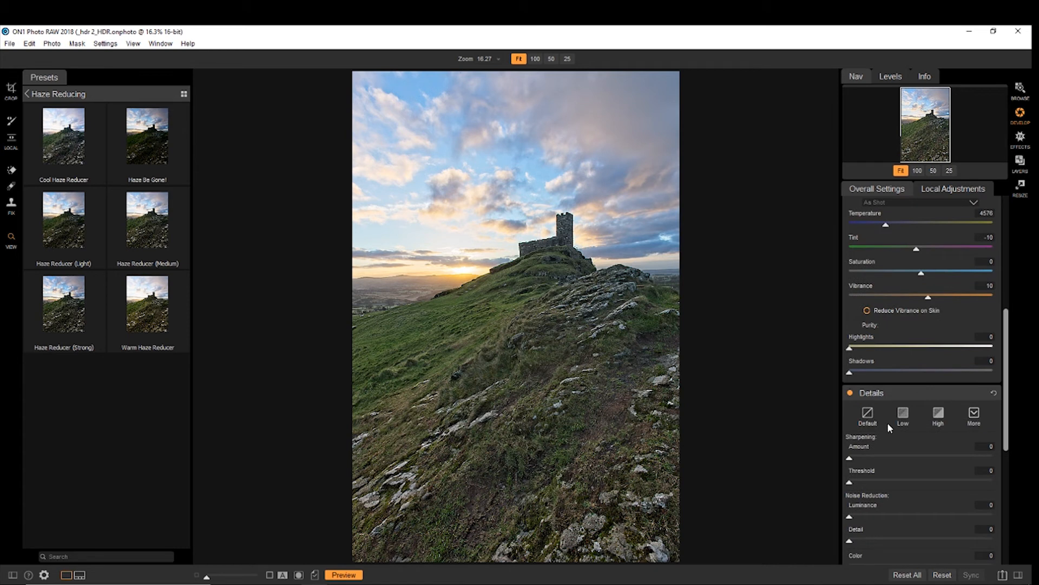
pyautogui.scroll(-3, 888, 422)
pyautogui.moveTo(850, 361); pyautogui.dragTo(858, 361)
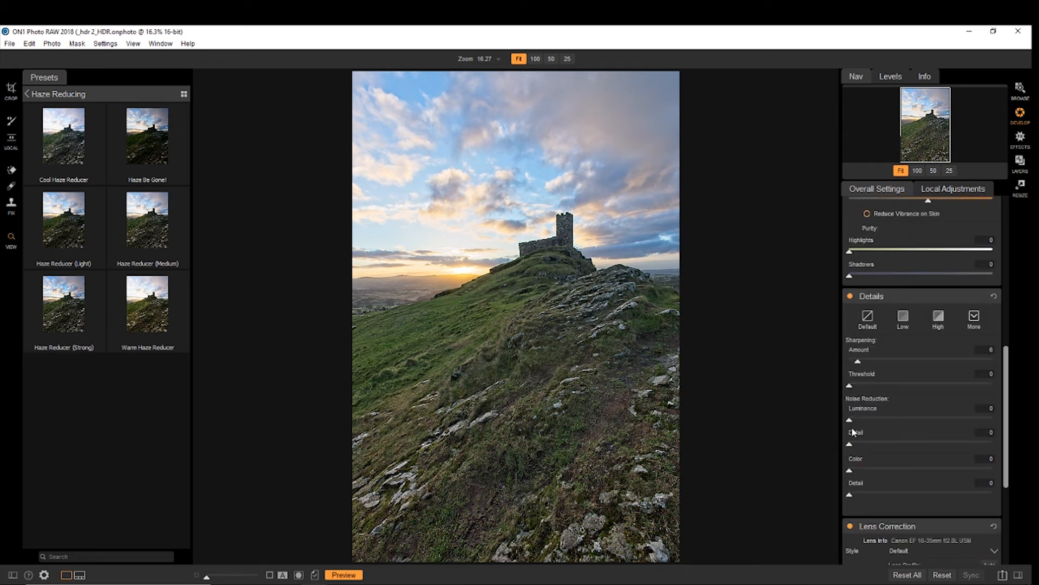
pyautogui.moveTo(850, 420); pyautogui.dragTo(864, 422)
pyautogui.scroll(-1, 883, 469)
pyautogui.moveTo(850, 414); pyautogui.dragTo(862, 416)
# Review the photo's Lens Correction settings, including distortion, color fringe and fall-off.
pyautogui.scroll(-5, 877, 419)
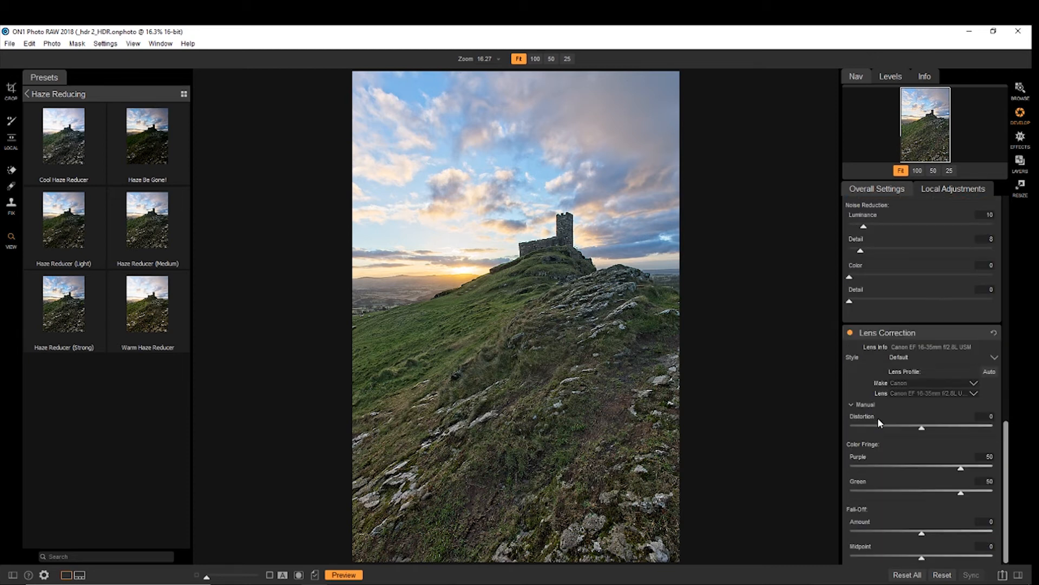
pyautogui.scroll(-1, 912, 417)
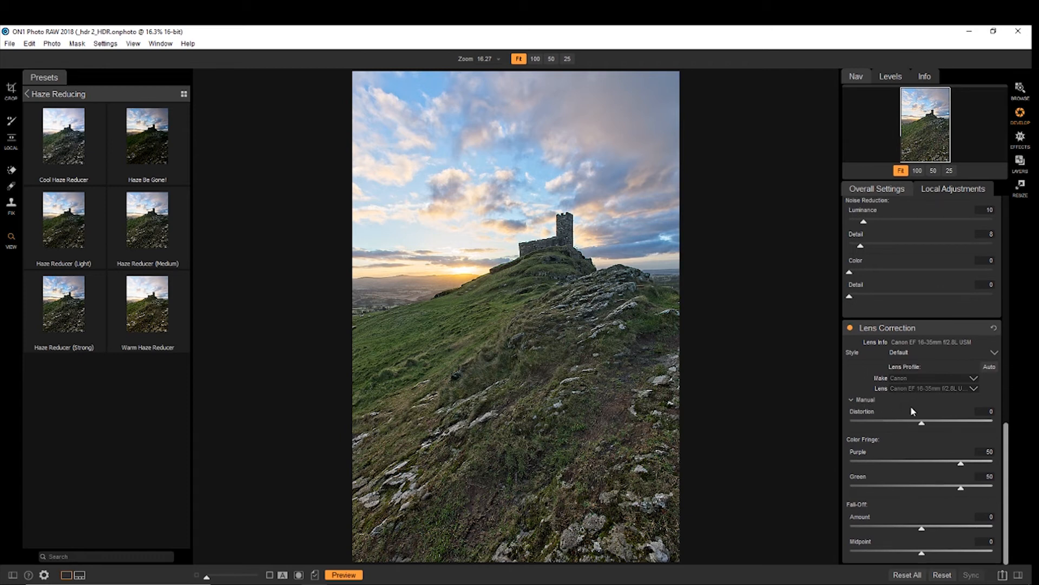
pyautogui.scroll(15, 913, 411)
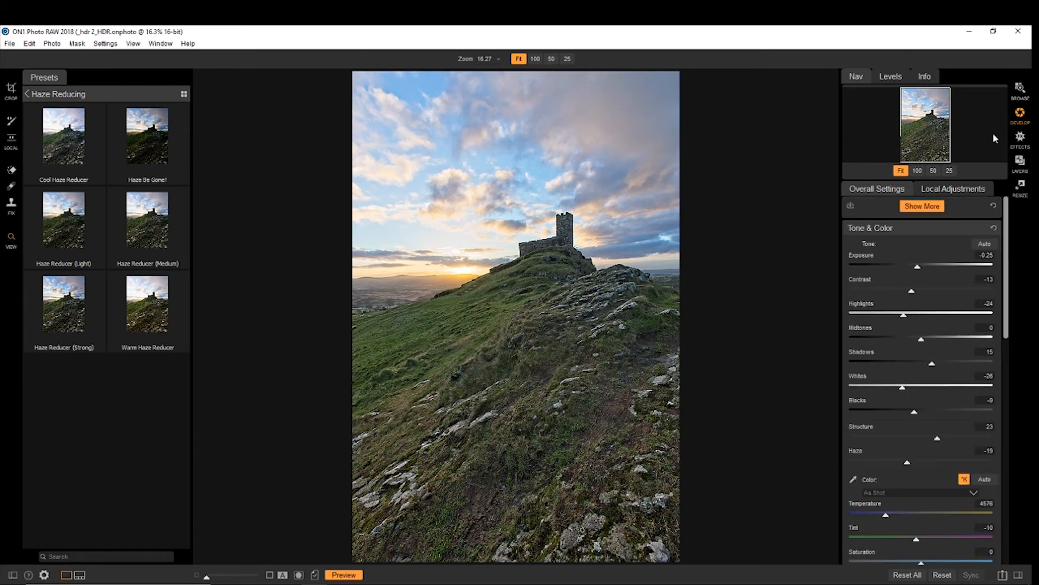
# Set up a local adjustment on the HDR photo using the Vibrance preset.
pyautogui.click(962, 190)
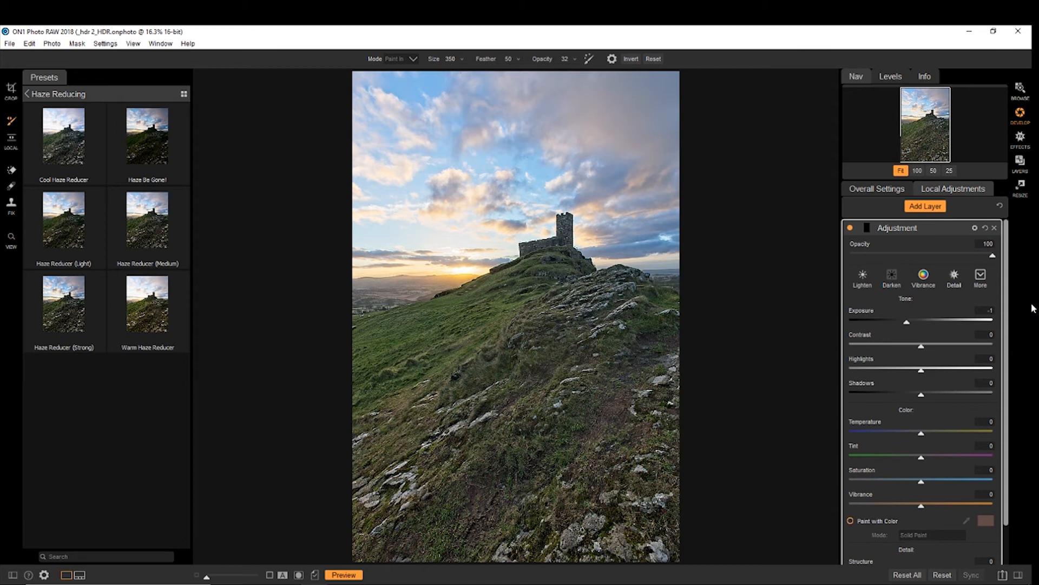
pyautogui.click(965, 288)
pyautogui.click(924, 277)
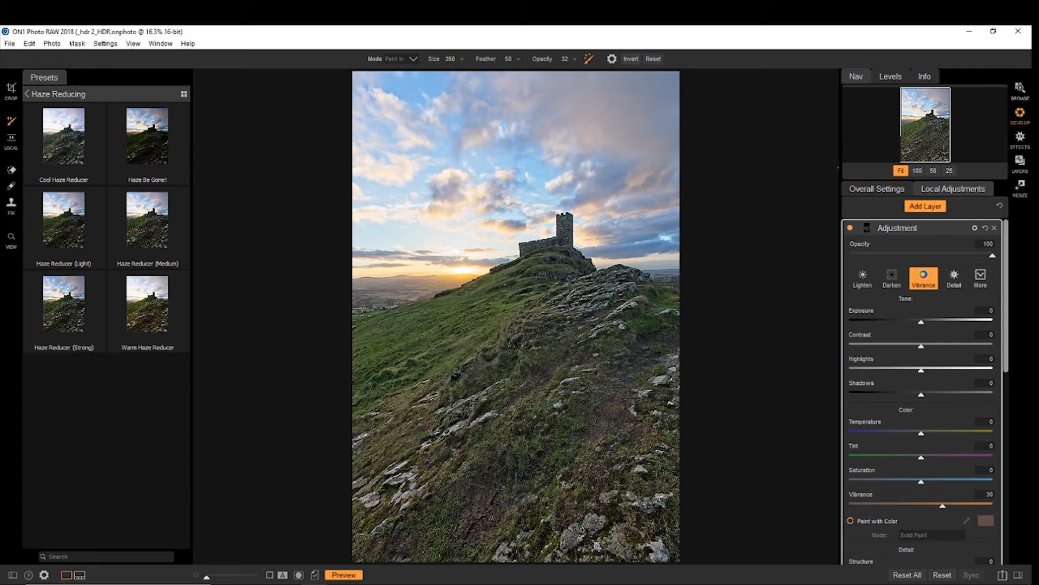
# Add a second local adjustment layer with a linear gradient mask over the sky, widened and tilted to follow the hillside.
pyautogui.click(925, 206)
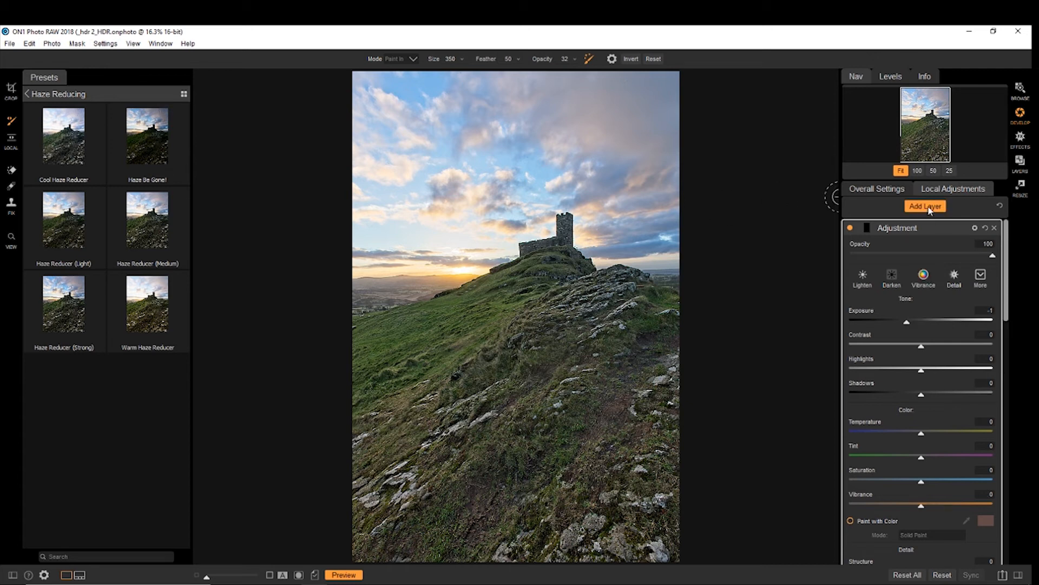
pyautogui.click(11, 138)
pyautogui.moveTo(440, 217); pyautogui.dragTo(453, 234)
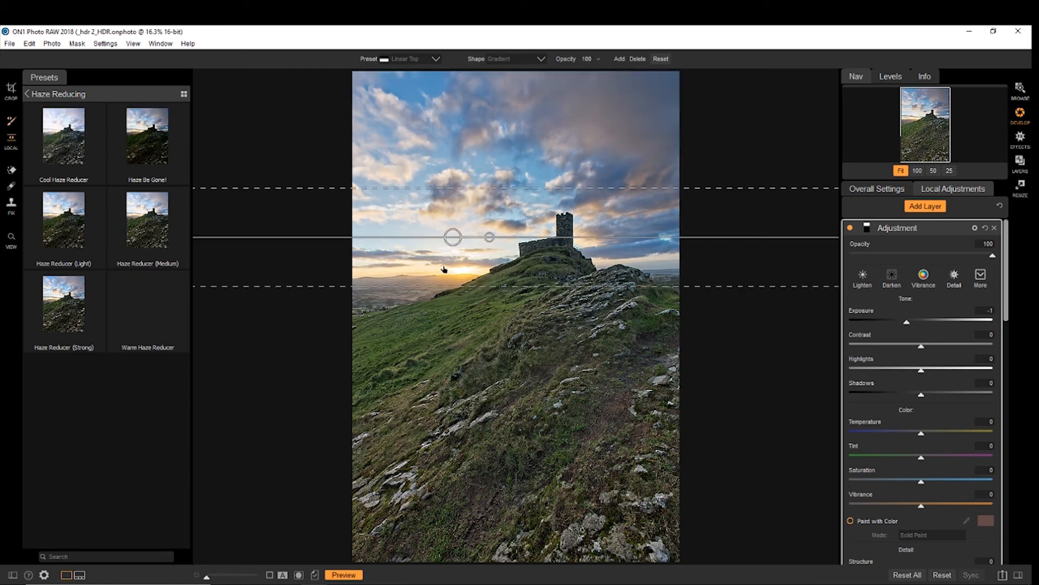
pyautogui.moveTo(434, 284); pyautogui.dragTo(432, 296)
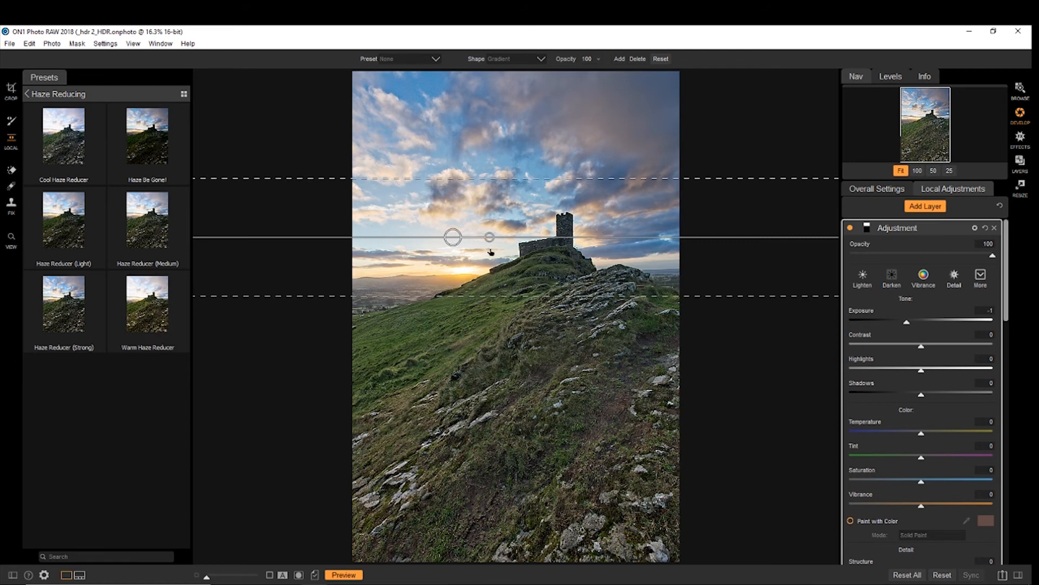
pyautogui.moveTo(489, 237)
pyautogui.mouseDown()
pyautogui.moveTo(494, 226)
pyautogui.moveTo(480, 245)
pyautogui.mouseUp()
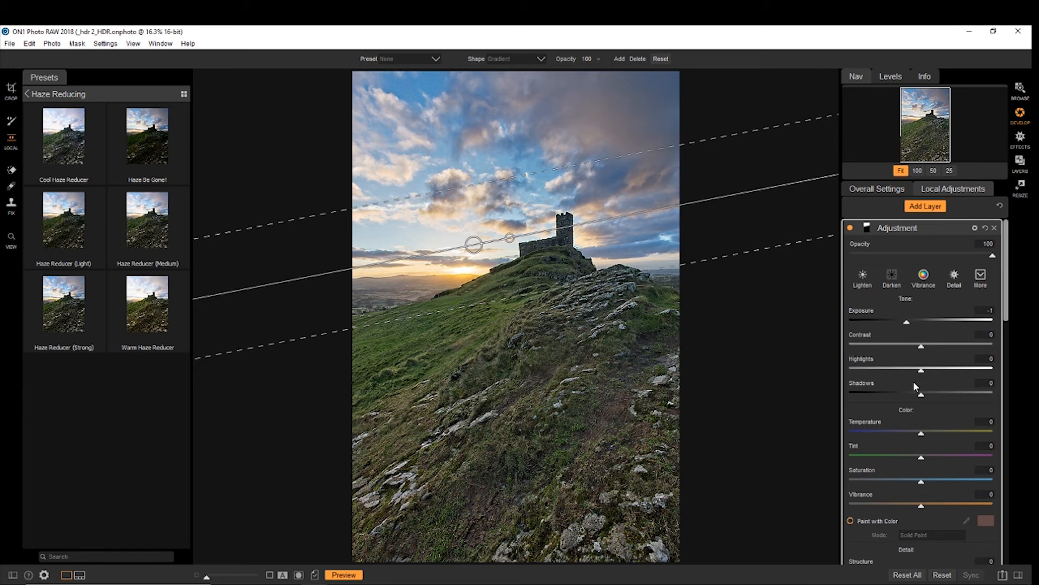
# Set the sky gradient's Exposure to -1.1, Highlights to 40, Shadows to 50, Vibrance to 37 and Temperature to -38.
pyautogui.moveTo(923, 372); pyautogui.dragTo(939, 373)
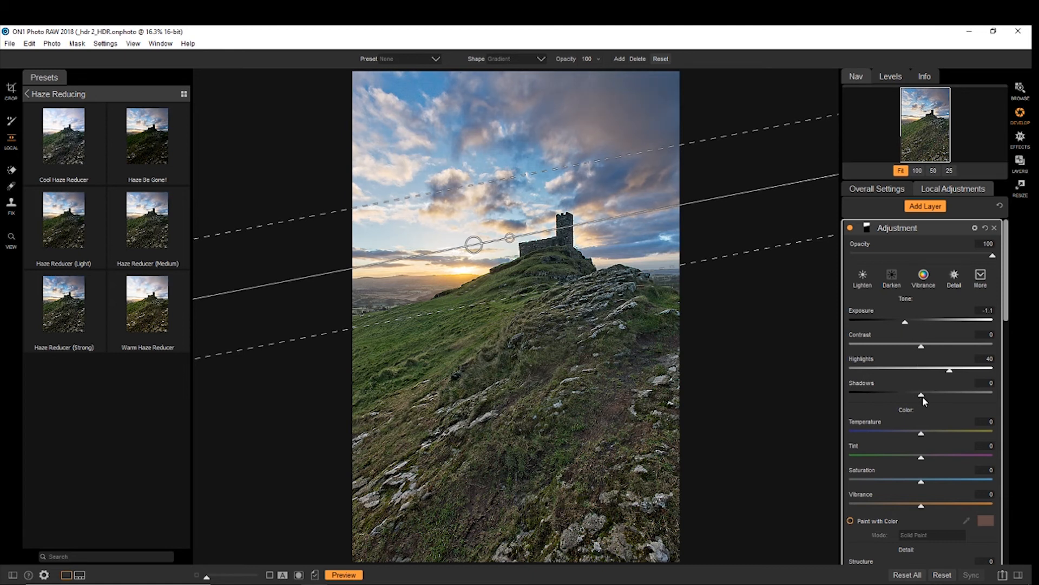
pyautogui.moveTo(923, 396); pyautogui.dragTo(957, 399)
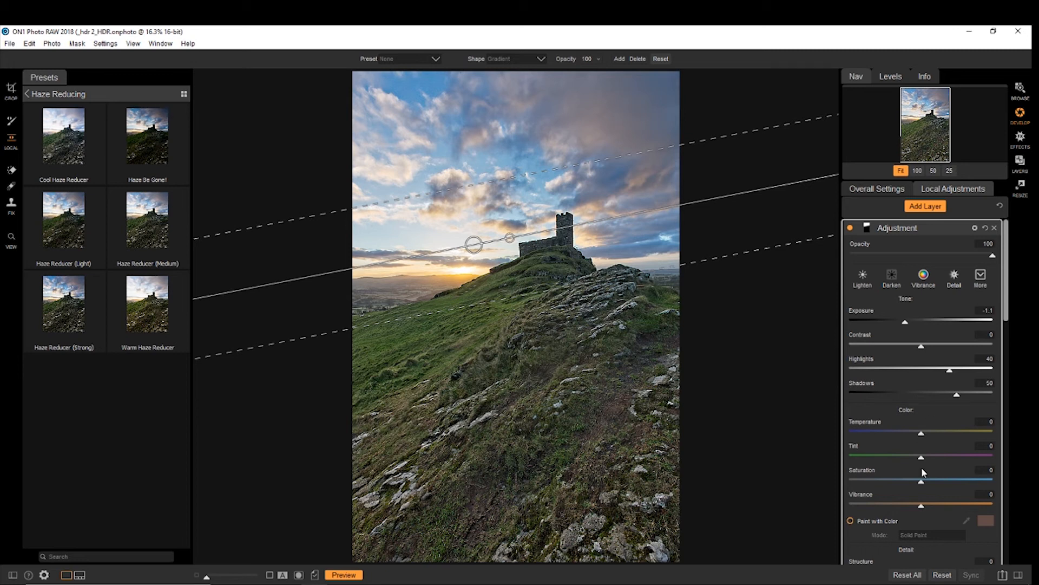
pyautogui.moveTo(919, 510); pyautogui.dragTo(951, 510)
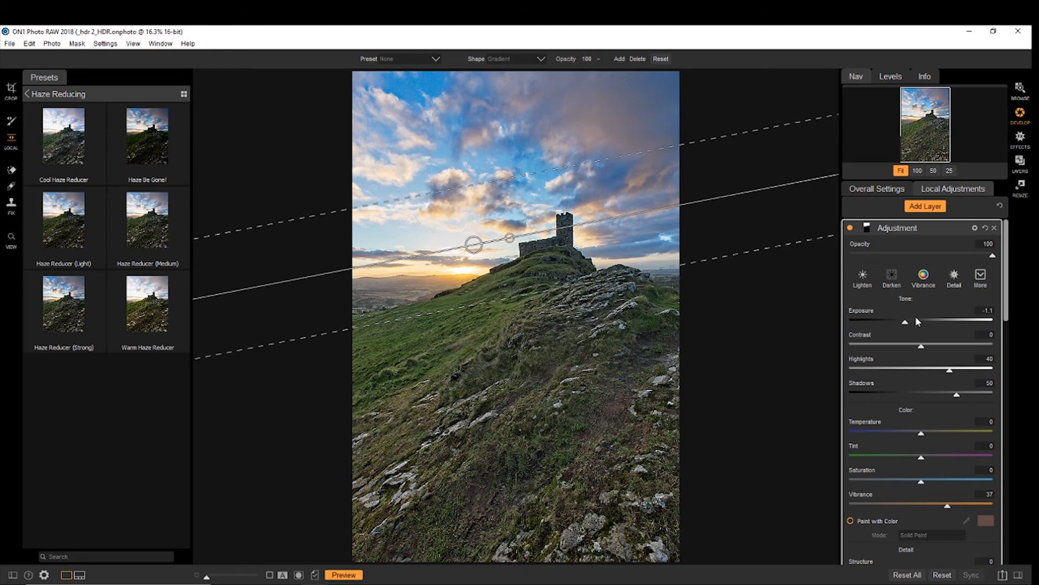
pyautogui.scroll(-2, 915, 319)
pyautogui.moveTo(926, 370); pyautogui.dragTo(920, 372)
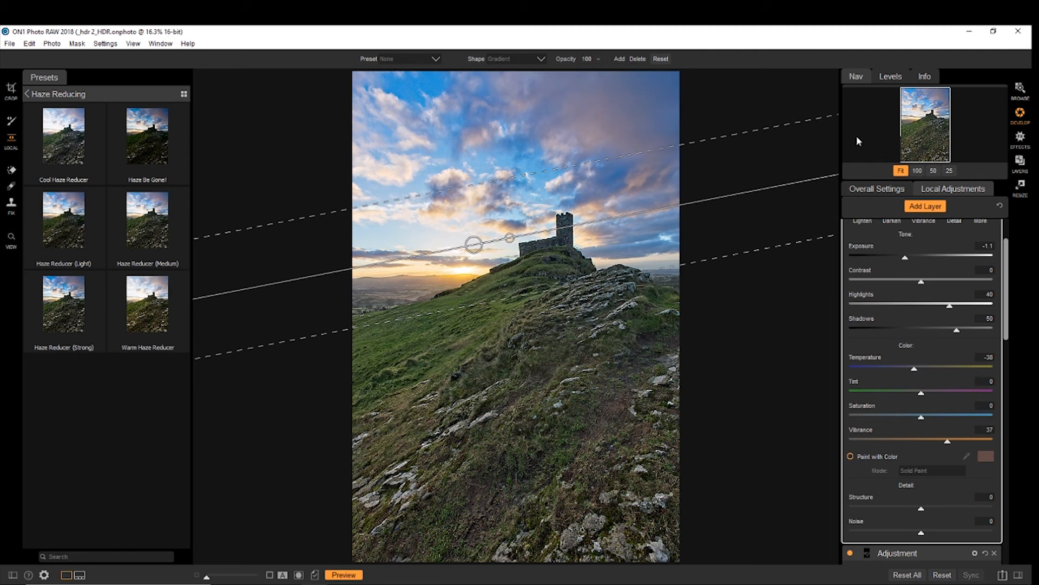
# Add another local adjustment layer for brushing, using the Darken preset and a brush opacity of 43.
pyautogui.click(926, 206)
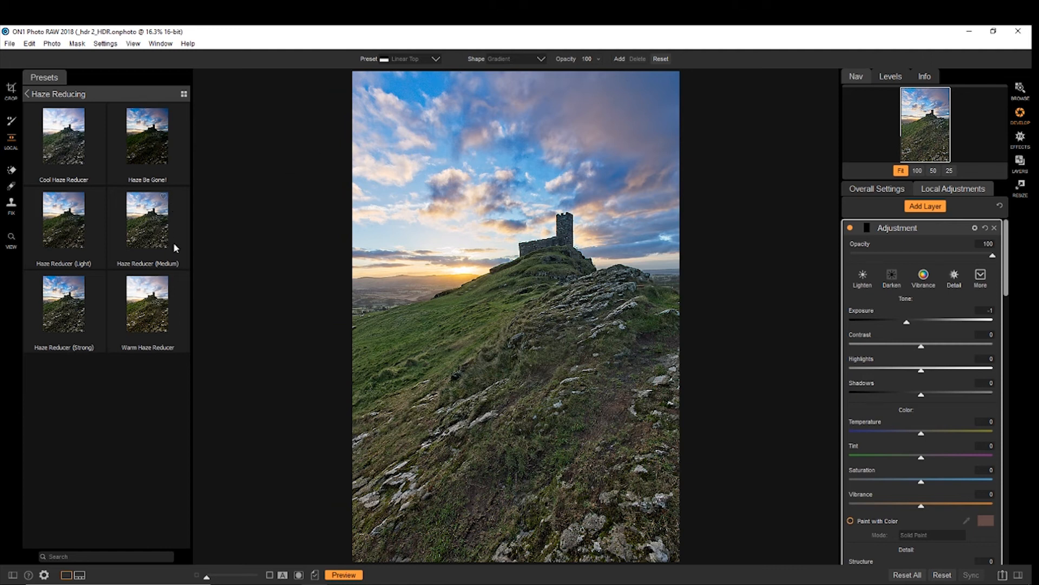
pyautogui.click(11, 121)
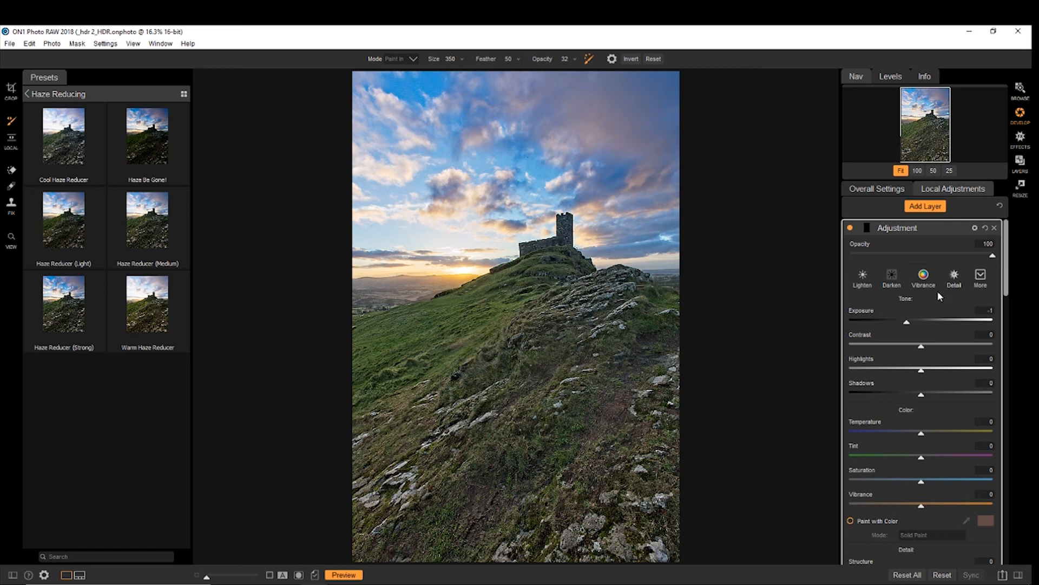
pyautogui.click(891, 275)
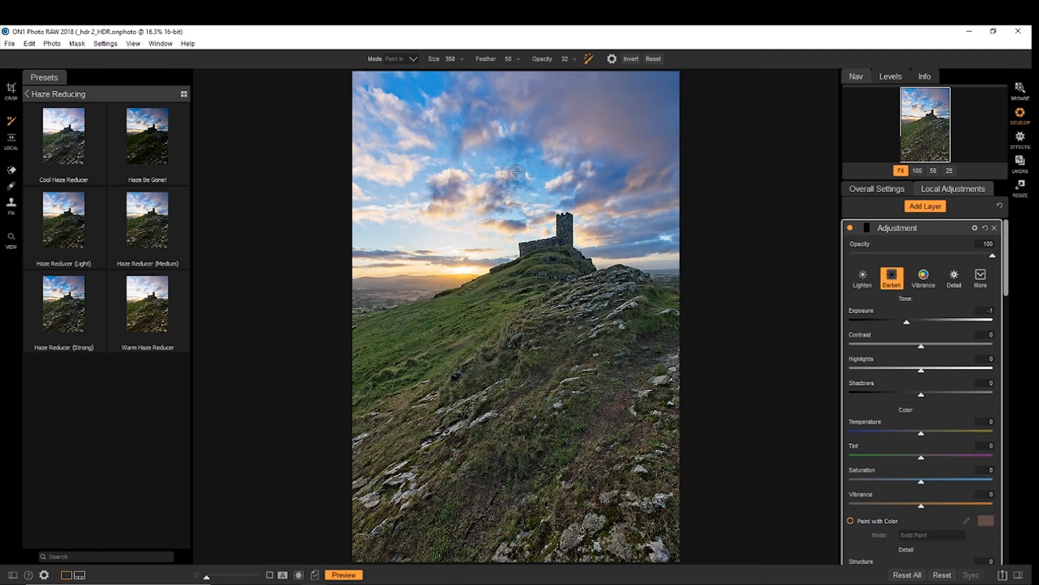
pyautogui.click(574, 59)
pyautogui.moveTo(536, 69); pyautogui.dragTo(541, 70)
# Paint the darkening over the clouds and the upper part of the sky.
pyautogui.moveTo(472, 200); pyautogui.dragTo(391, 175)
pyautogui.moveTo(502, 138)
pyautogui.mouseDown()
pyautogui.moveTo(466, 134)
pyautogui.moveTo(504, 156)
pyautogui.moveTo(467, 105)
pyautogui.moveTo(452, 138)
pyautogui.moveTo(435, 121)
pyautogui.moveTo(442, 109)
pyautogui.moveTo(394, 112)
pyautogui.moveTo(489, 81)
pyautogui.moveTo(410, 85)
pyautogui.moveTo(539, 91)
pyautogui.moveTo(355, 85)
pyautogui.moveTo(579, 169)
pyautogui.moveTo(556, 157)
pyautogui.moveTo(550, 108)
pyautogui.moveTo(485, 103)
pyautogui.moveTo(616, 81)
pyautogui.moveTo(453, 87)
pyautogui.moveTo(694, 107)
pyautogui.moveTo(604, 140)
pyautogui.moveTo(621, 148)
pyautogui.moveTo(648, 142)
pyautogui.moveTo(652, 92)
pyautogui.moveTo(621, 77)
pyautogui.moveTo(674, 122)
pyautogui.moveTo(620, 160)
pyautogui.moveTo(691, 189)
pyautogui.mouseUp()
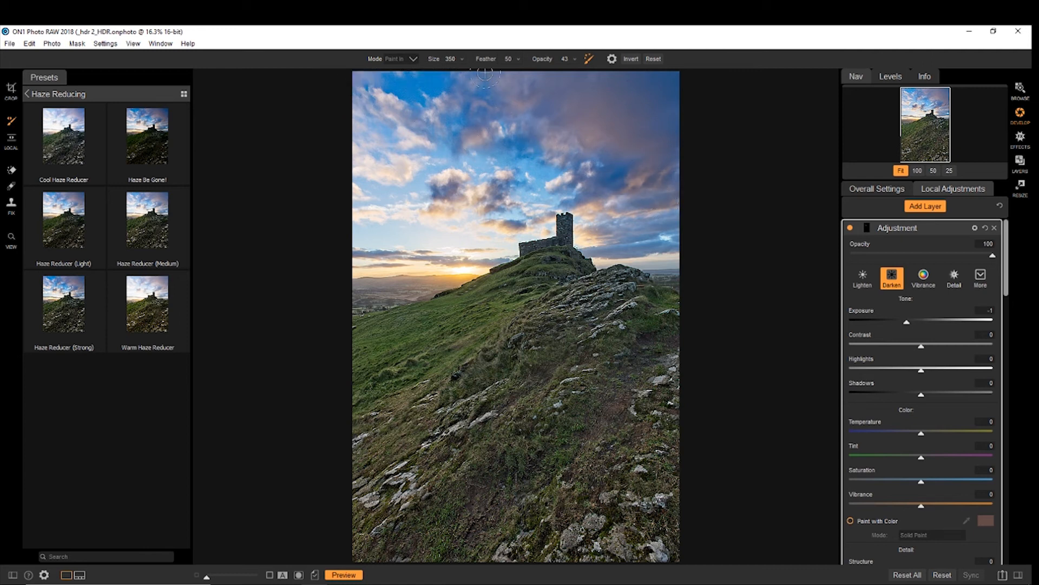
pyautogui.moveTo(480, 93)
pyautogui.mouseDown()
pyautogui.moveTo(469, 109)
pyautogui.moveTo(361, 126)
pyautogui.moveTo(411, 140)
pyautogui.moveTo(364, 115)
pyautogui.mouseUp()
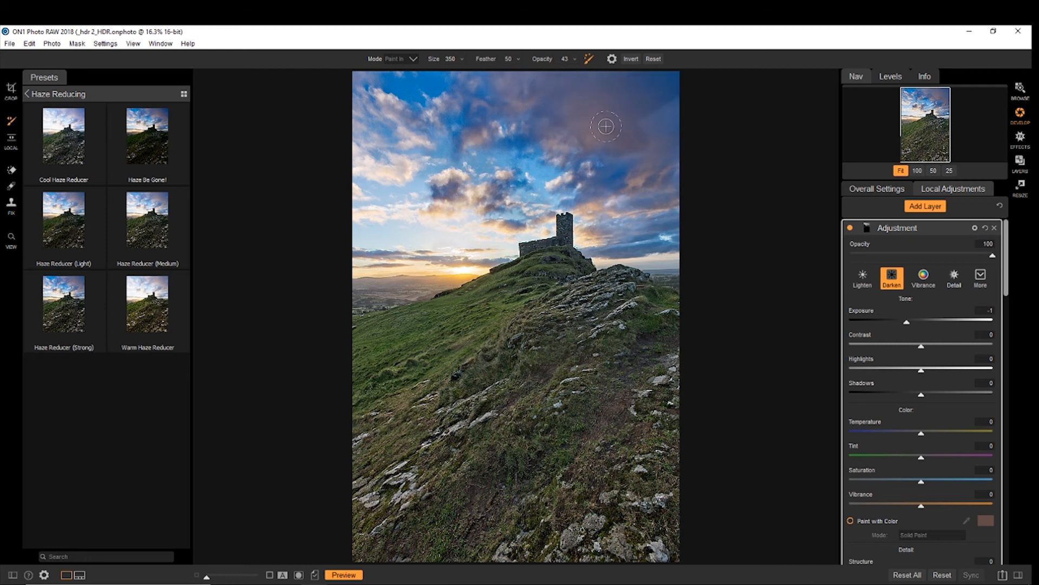
pyautogui.moveTo(661, 123)
pyautogui.mouseDown()
pyautogui.moveTo(677, 169)
pyautogui.moveTo(546, 106)
pyautogui.moveTo(704, 102)
pyautogui.mouseUp()
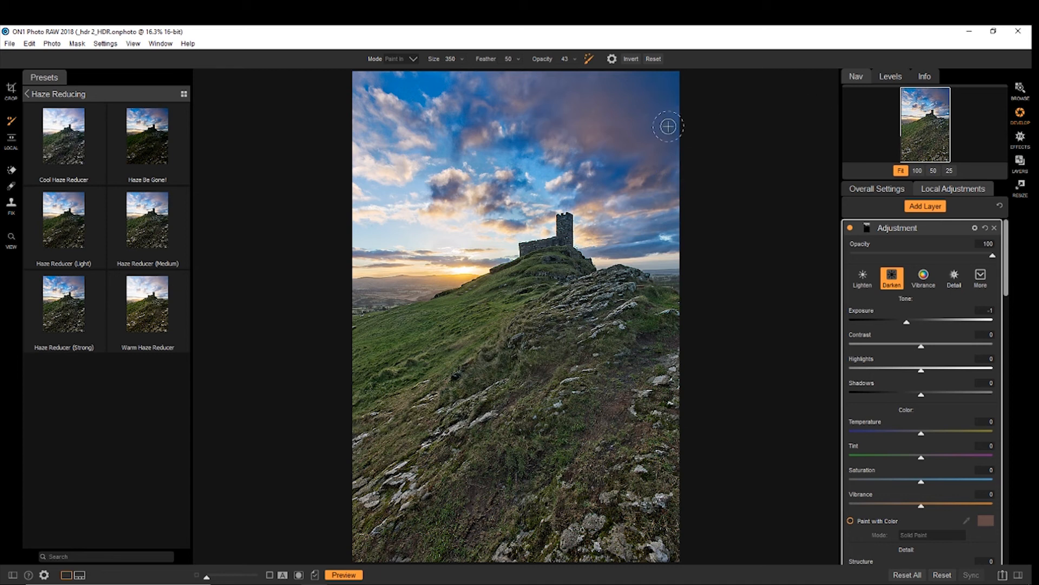
# Compare the photo with and without the edits, and reduce the darkening layer's opacity to 52.
pyautogui.click(346, 577)
pyautogui.click(345, 575)
pyautogui.moveTo(994, 258); pyautogui.dragTo(926, 267)
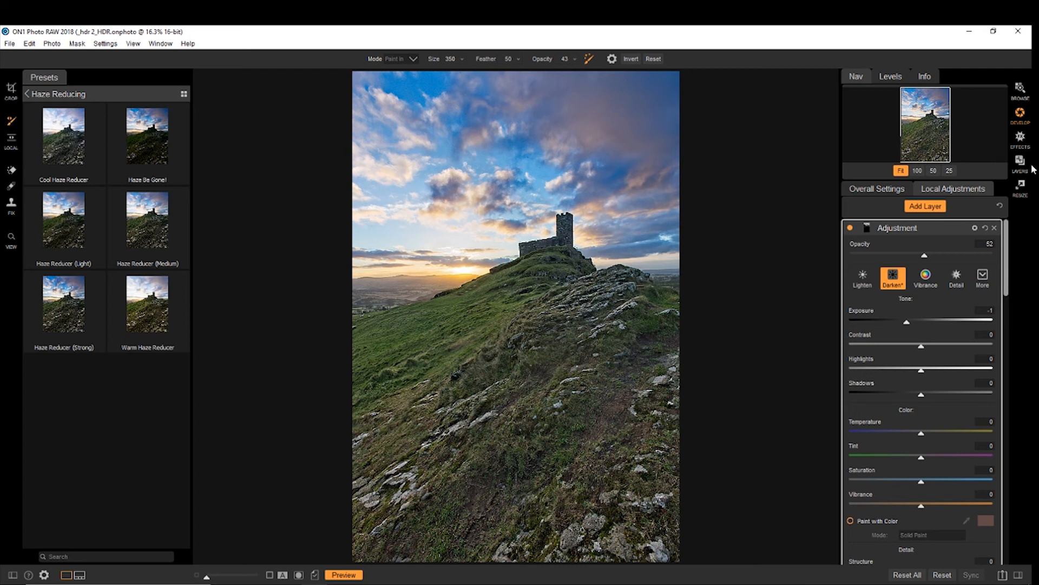
# In Effects, add a Vignette filter with the Big Softy style, Brightness -44, Feather 82 and Opacity 67.
pyautogui.click(872, 189)
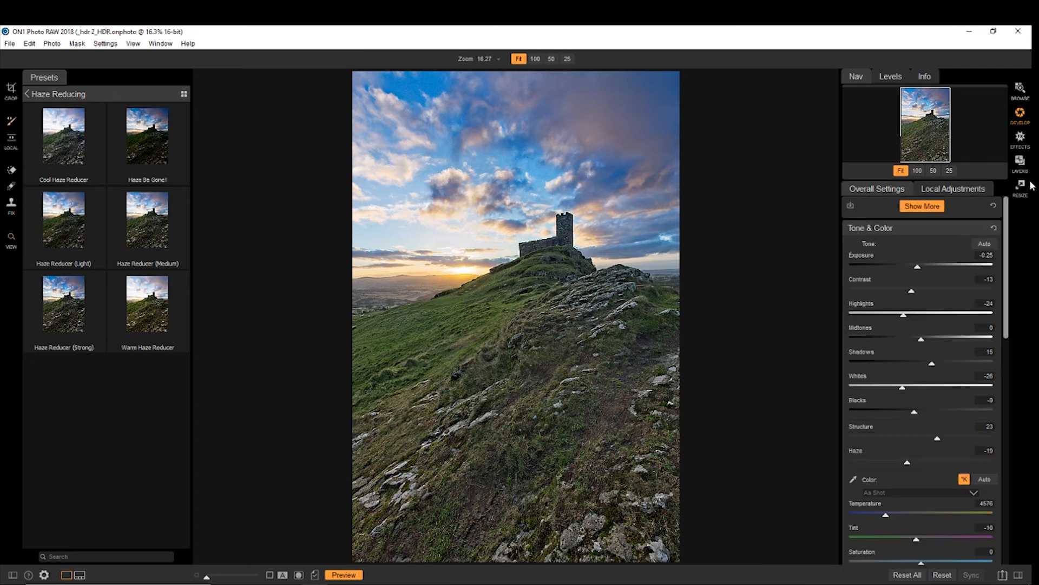
pyautogui.click(1025, 142)
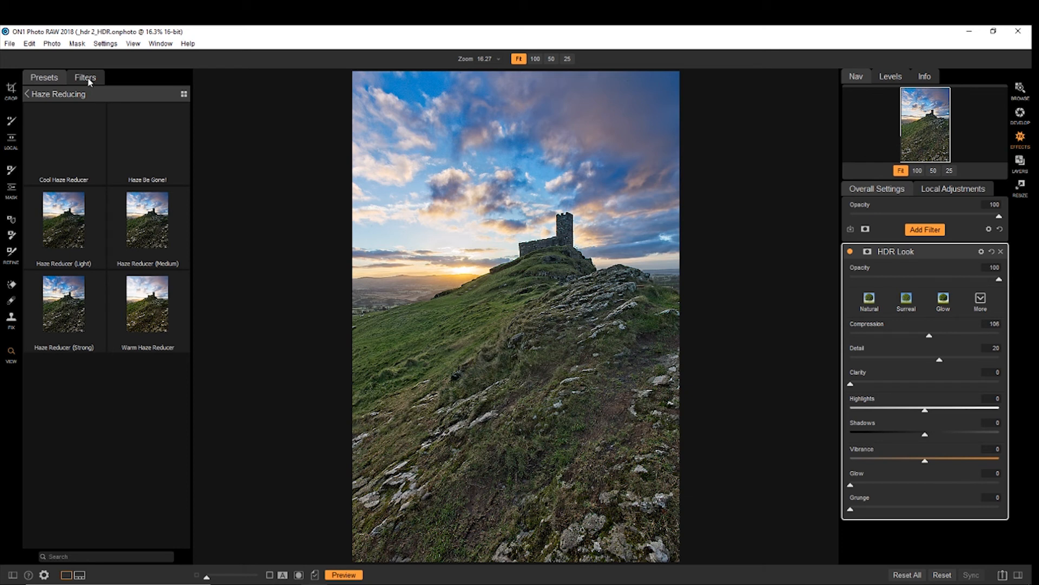
pyautogui.click(43, 79)
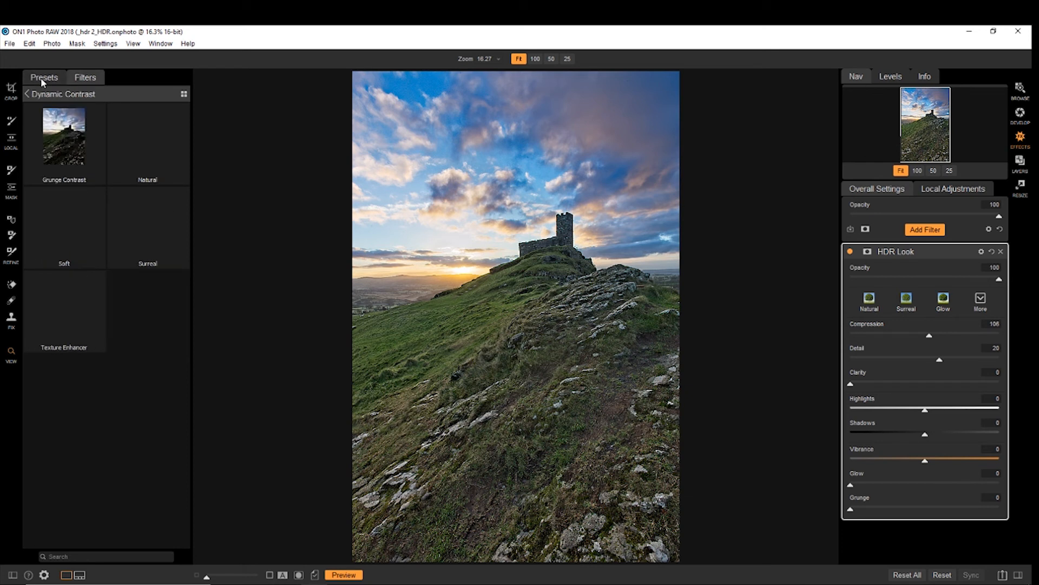
pyautogui.click(933, 233)
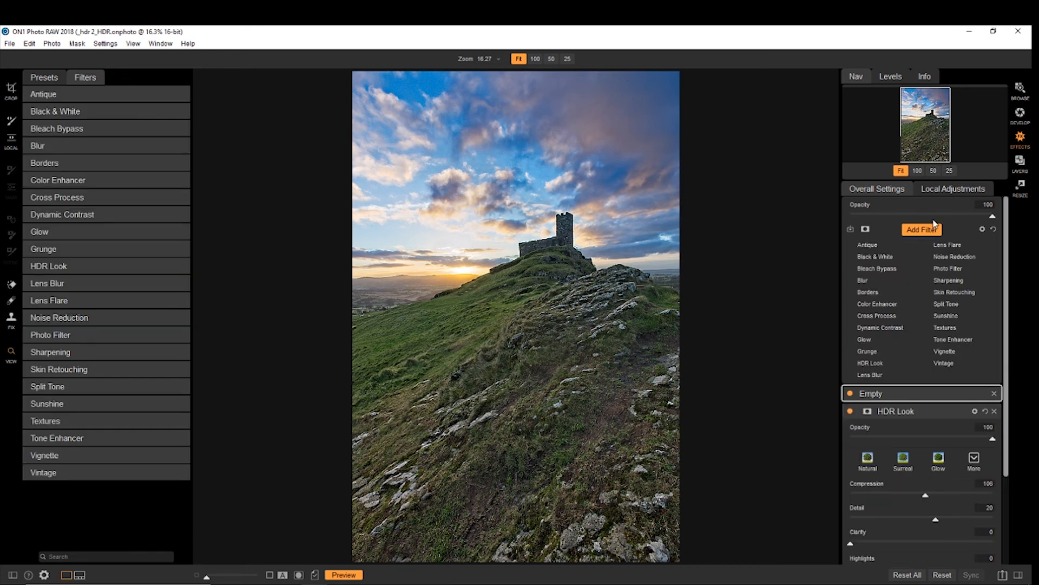
pyautogui.click(945, 352)
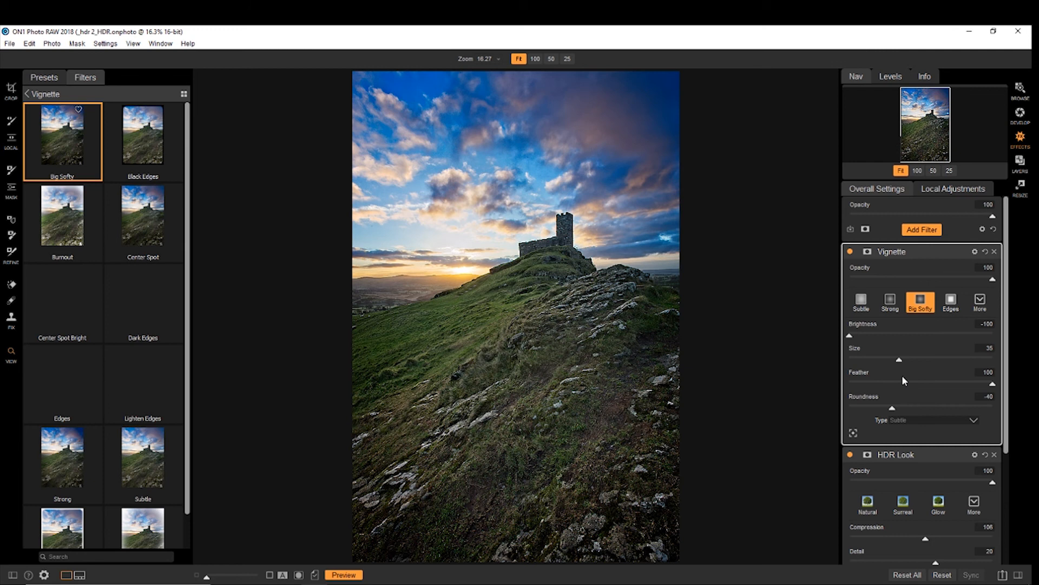
pyautogui.moveTo(850, 335); pyautogui.dragTo(890, 337)
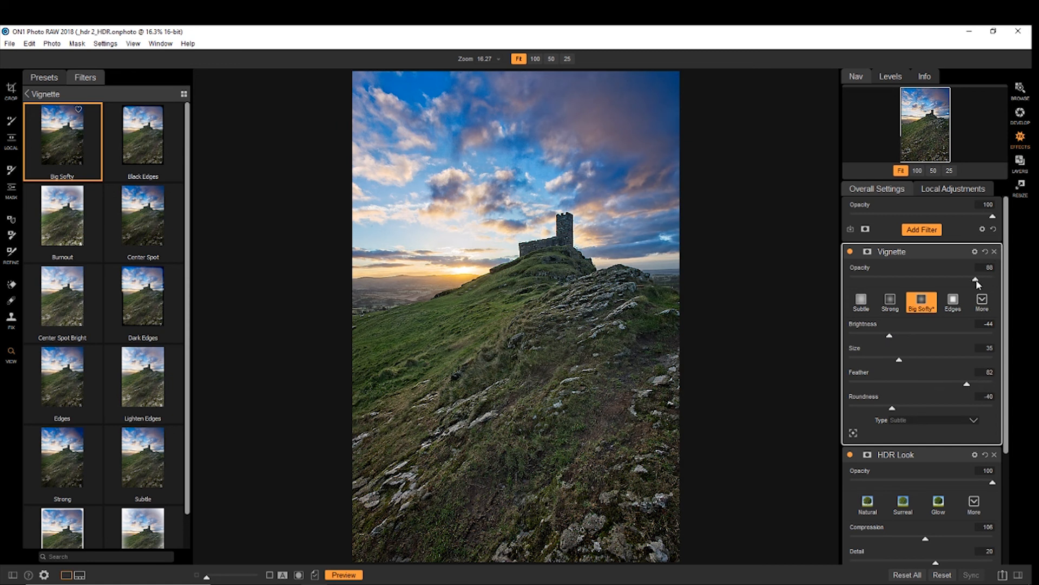
pyautogui.moveTo(944, 283); pyautogui.dragTo(943, 285)
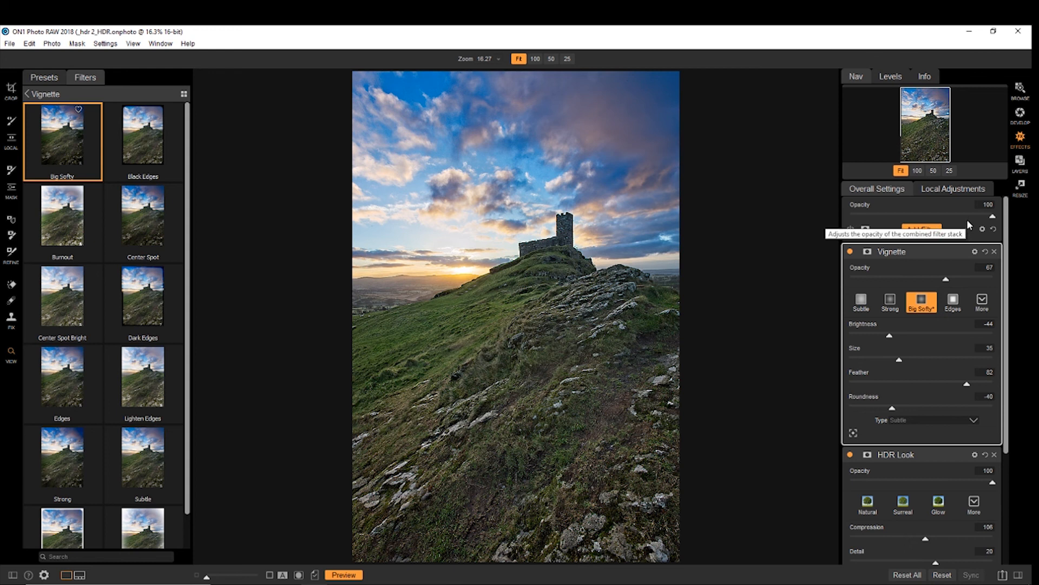
# Compare the vignetted photo with its original by switching the preview off and on several times.
pyautogui.click(349, 576)
pyautogui.click(350, 577)
pyautogui.click(351, 579)
pyautogui.click(350, 579)
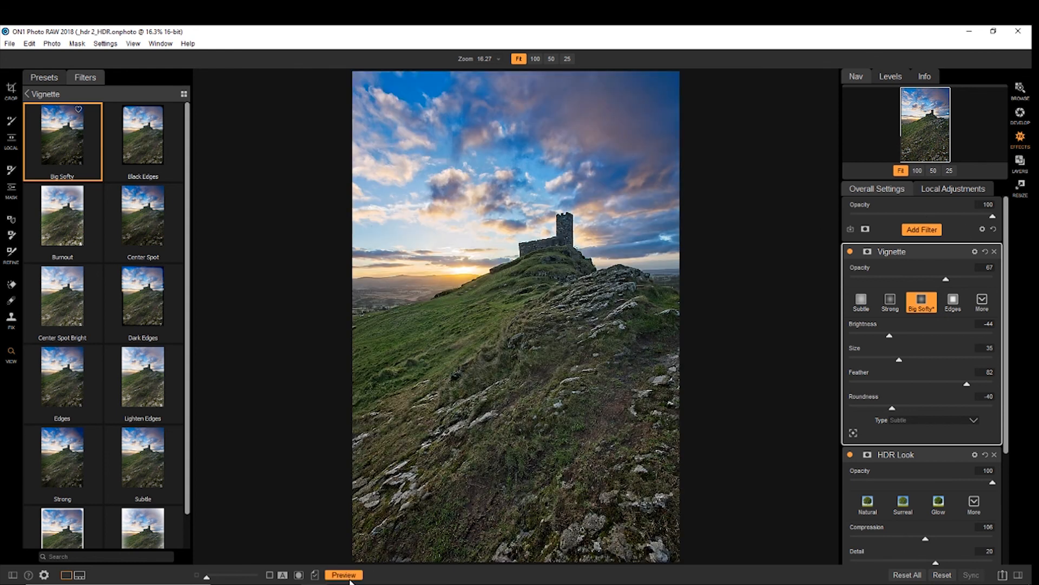
pyautogui.click(350, 579)
pyautogui.click(350, 579)
pyautogui.click(351, 580)
pyautogui.click(350, 579)
# Crop the photo freeform to 3744 by 4817.82 pixels, trimming mostly foreground and repositioning the image inside the frame.
pyautogui.click(12, 90)
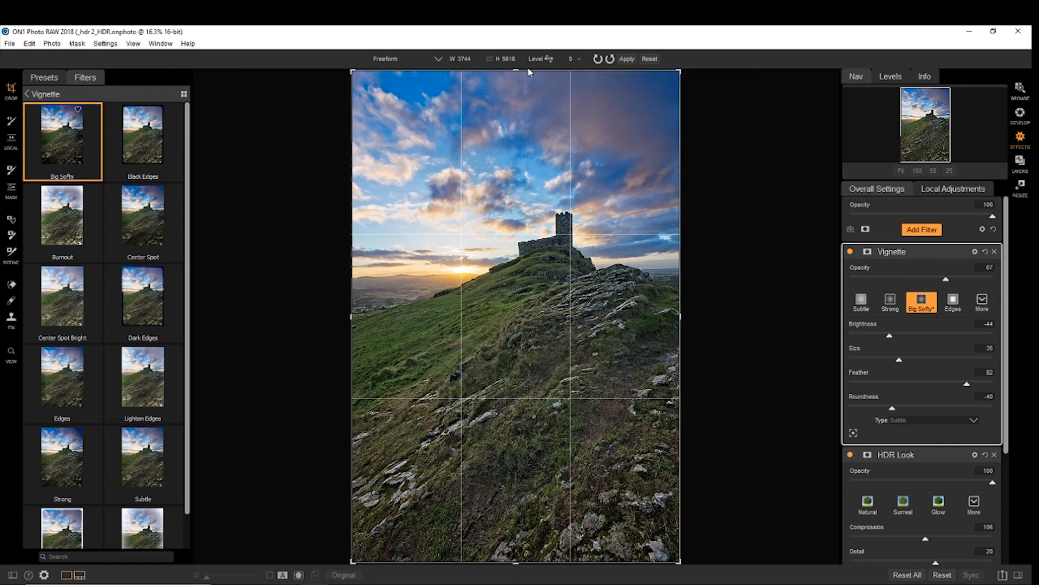
pyautogui.moveTo(517, 563); pyautogui.dragTo(526, 531)
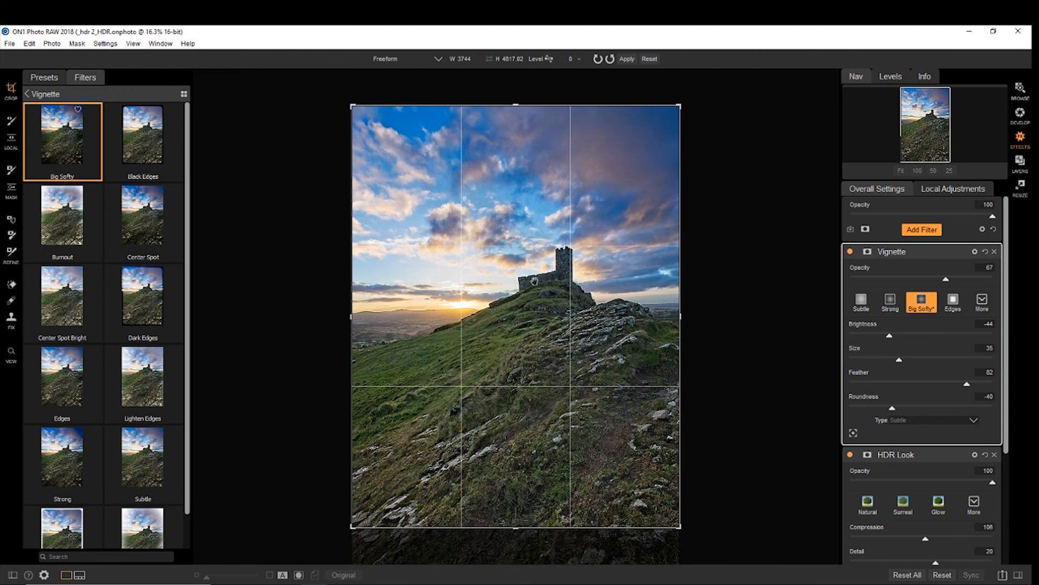
pyautogui.moveTo(516, 288); pyautogui.dragTo(506, 112)
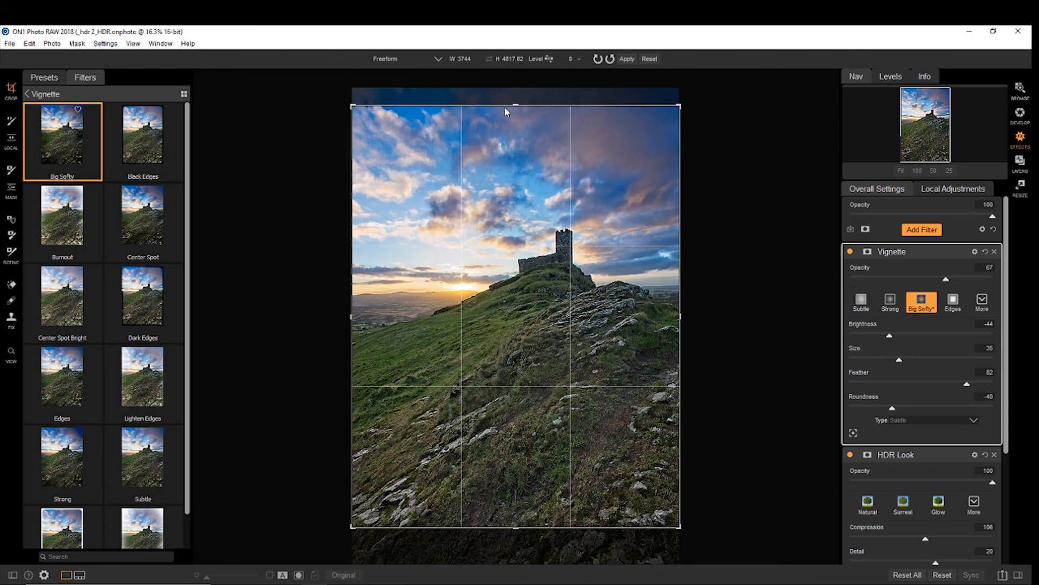
pyautogui.moveTo(520, 167)
pyautogui.mouseDown()
pyautogui.moveTo(510, 179)
pyautogui.moveTo(521, 177)
pyautogui.mouseUp()
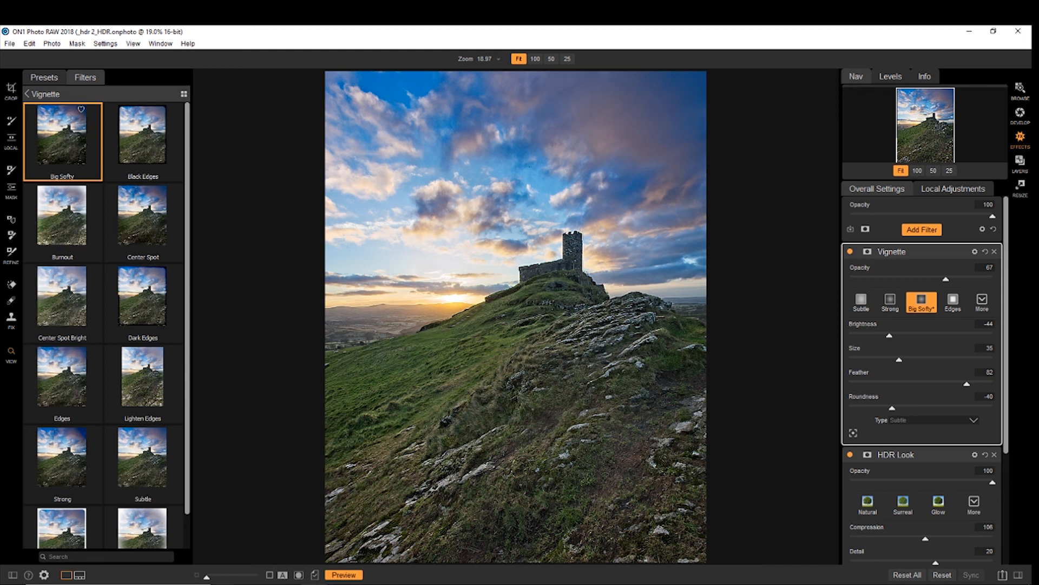
# Compare the cropped photo with and without its effects, and return to the Develop settings.
pyautogui.click(336, 576)
pyautogui.click(339, 576)
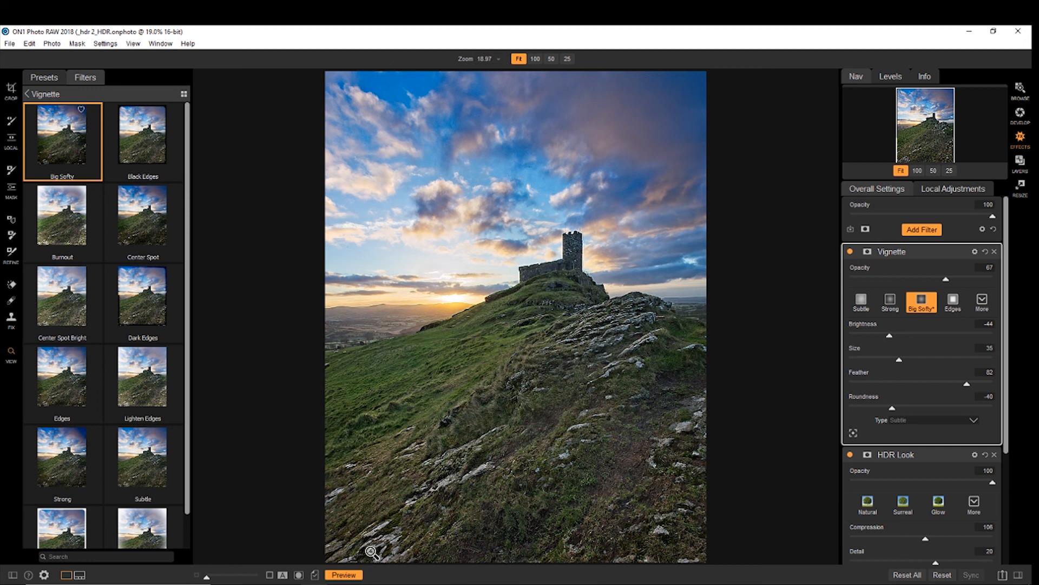
pyautogui.click(339, 576)
pyautogui.click(339, 576)
pyautogui.click(1021, 114)
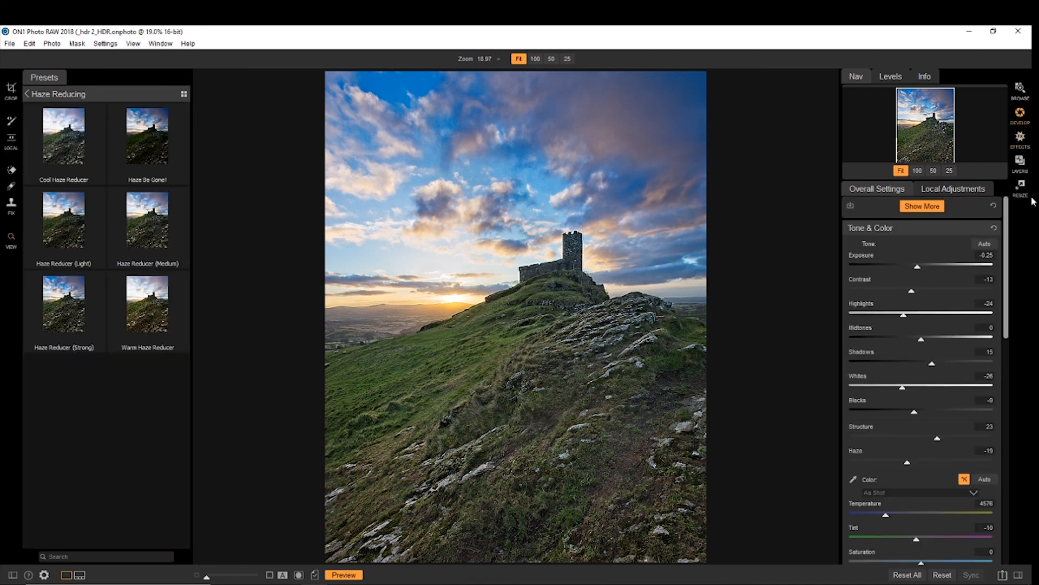